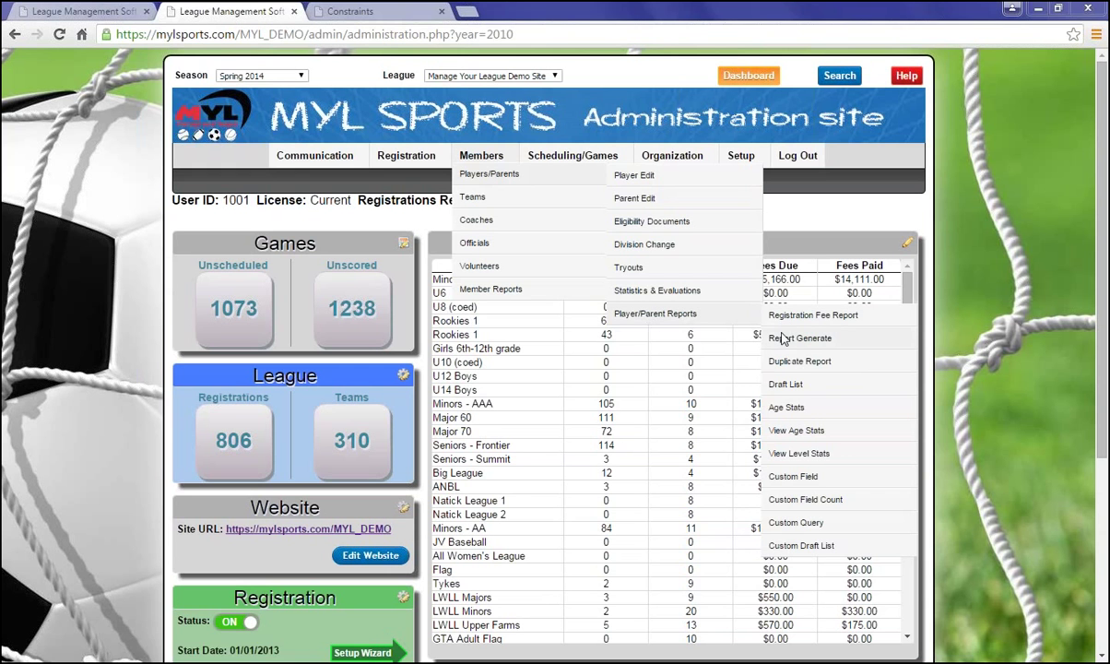
Open the player Report Generate page and review the choices for sport, league format and league without changing them
{"action": "left_click", "coordinate": [784, 337]}
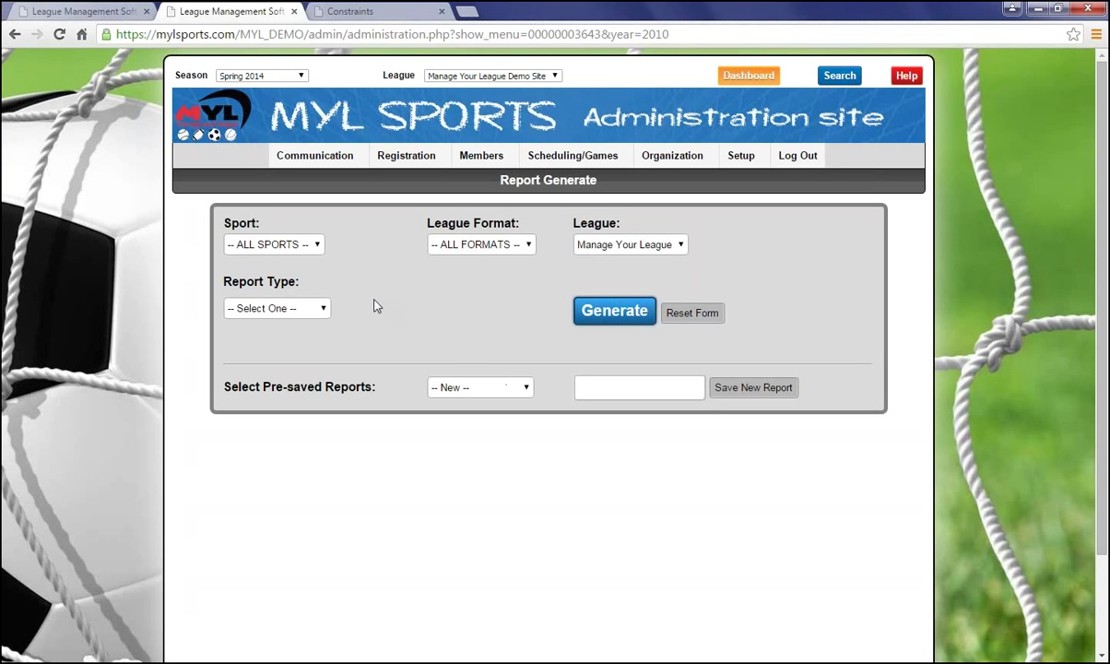
{"action": "left_click", "coordinate": [314, 244]}
{"action": "left_click", "coordinate": [313, 244]}
{"action": "left_click", "coordinate": [495, 246]}
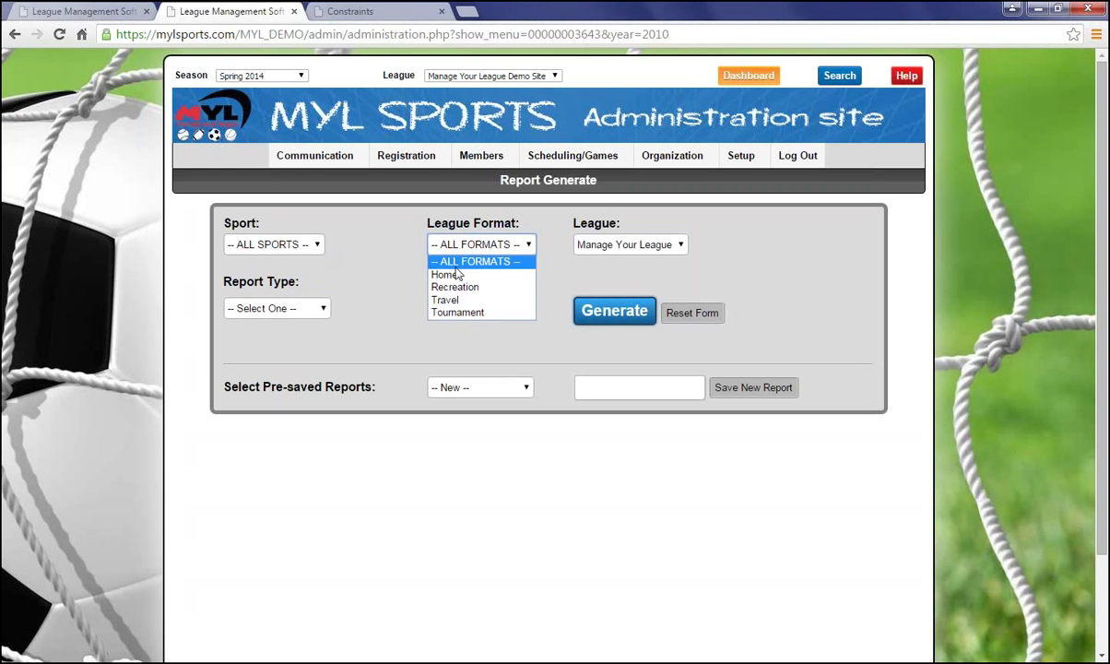
{"action": "left_click", "coordinate": [495, 245]}
{"action": "left_click", "coordinate": [601, 245]}
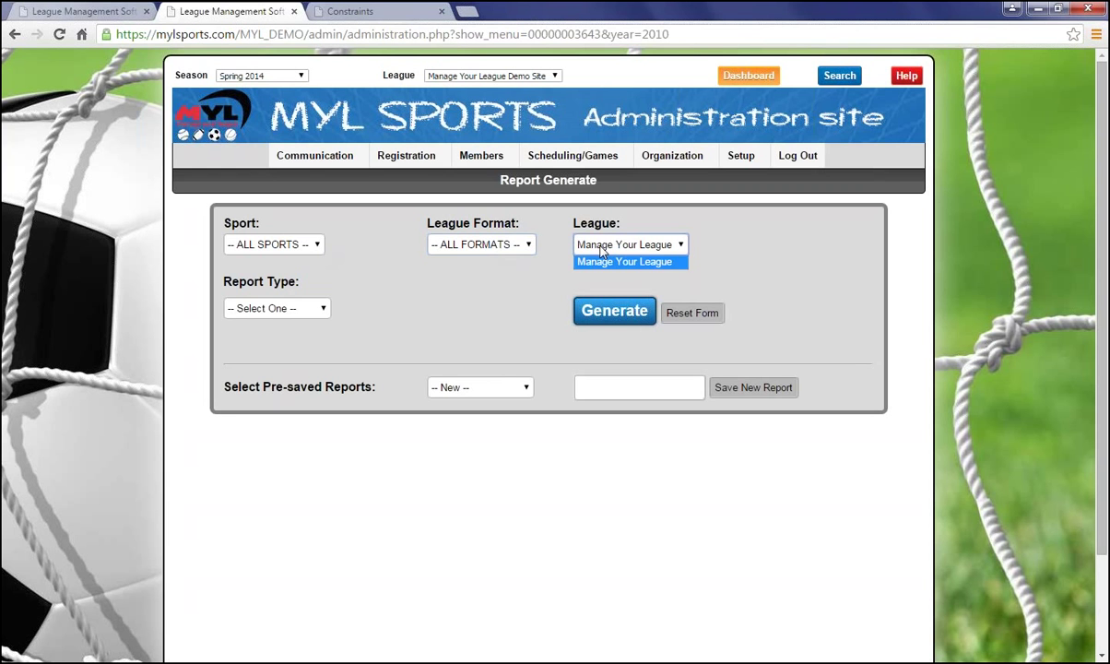
{"action": "left_click", "coordinate": [567, 244]}
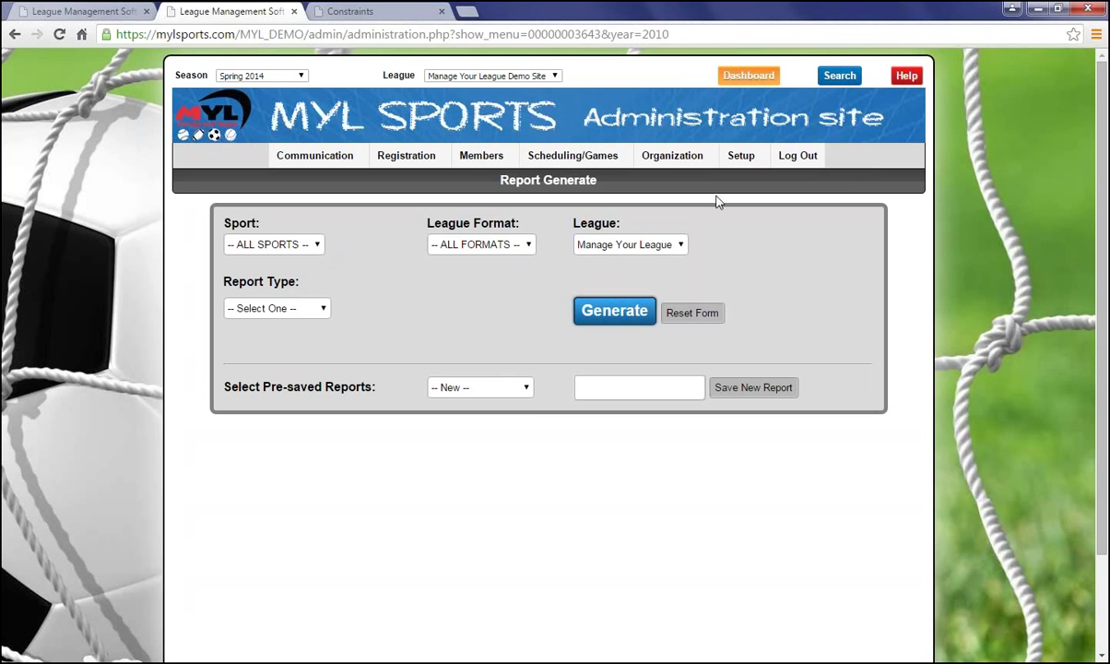
Preview the report options for the Registration, Membership and General Breakdown report types
{"action": "left_click", "coordinate": [276, 311]}
{"action": "left_click", "coordinate": [282, 340]}
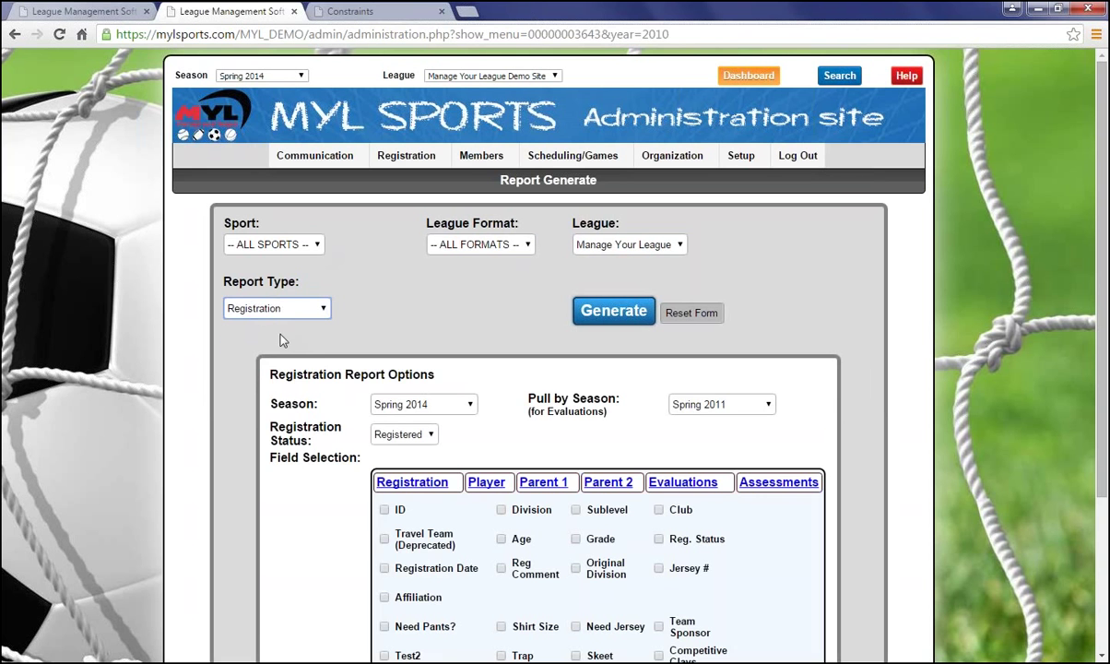
{"action": "left_click", "coordinate": [288, 314]}
{"action": "left_click", "coordinate": [288, 352]}
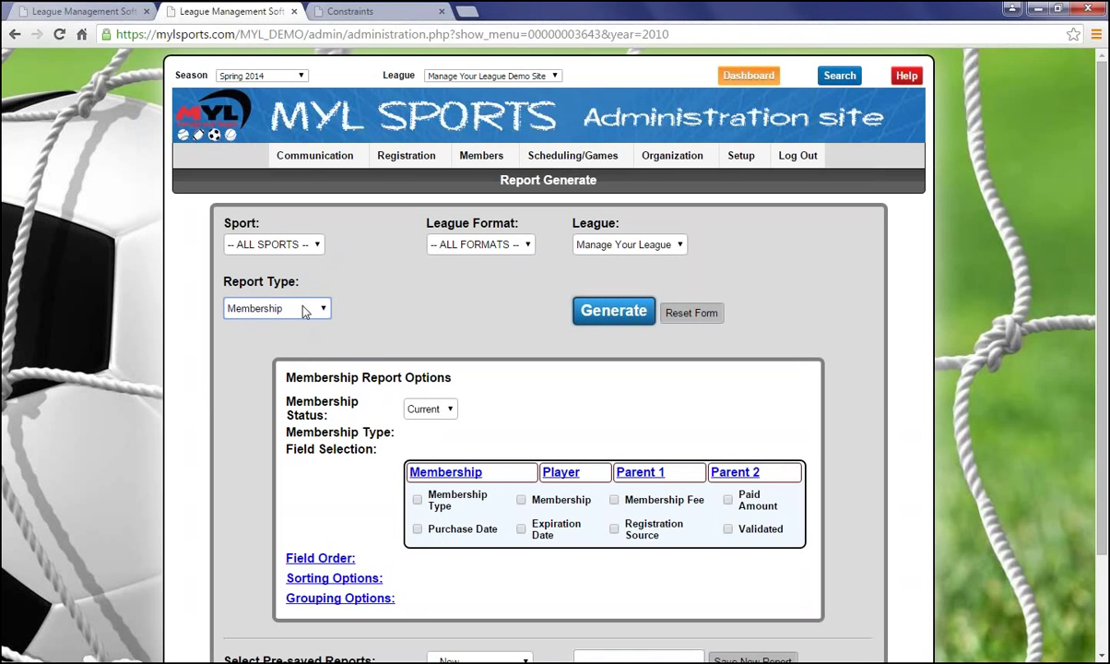
{"action": "left_click", "coordinate": [305, 311]}
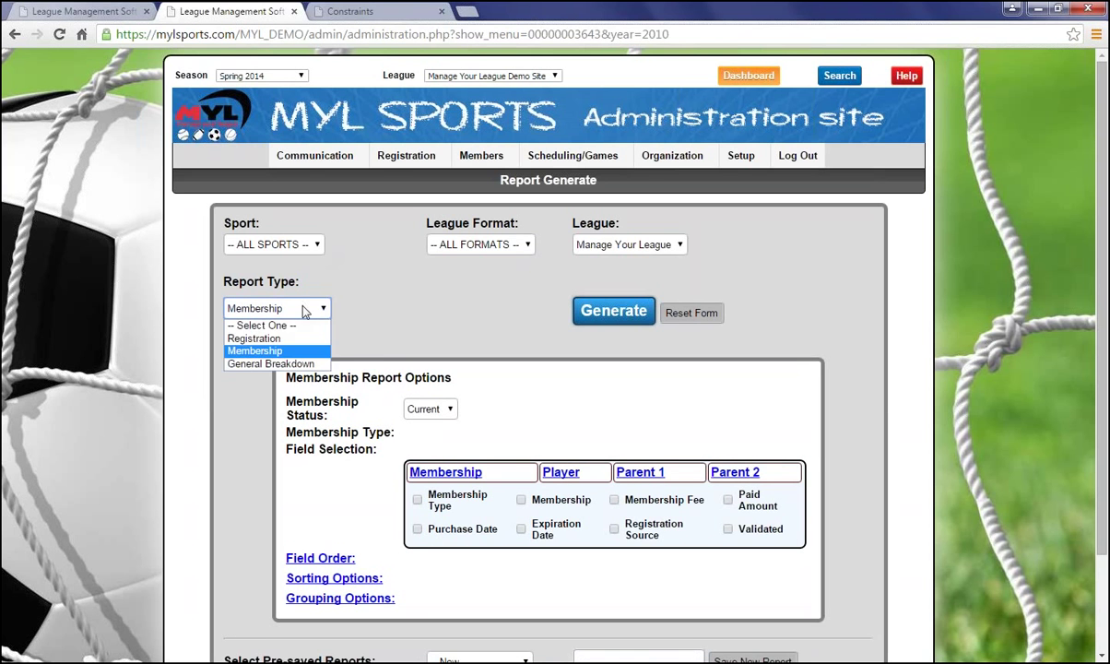
{"action": "left_click", "coordinate": [282, 364]}
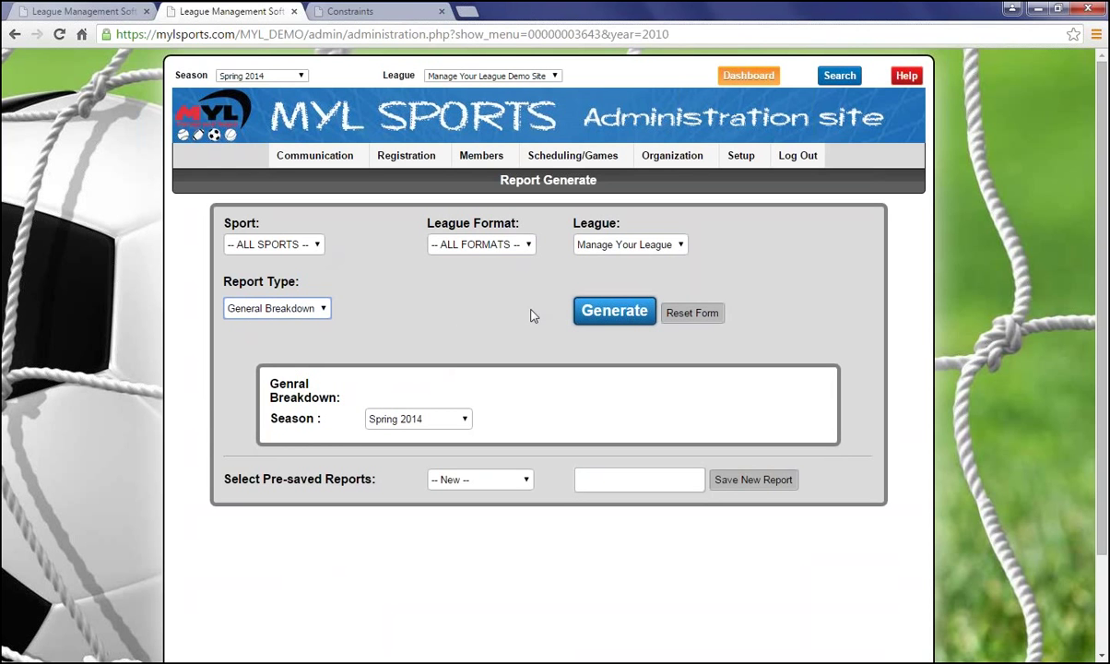
Set the report type to Registration, keeping the season at Spring 2014 and the registration status at Registered
{"action": "left_click", "coordinate": [287, 318]}
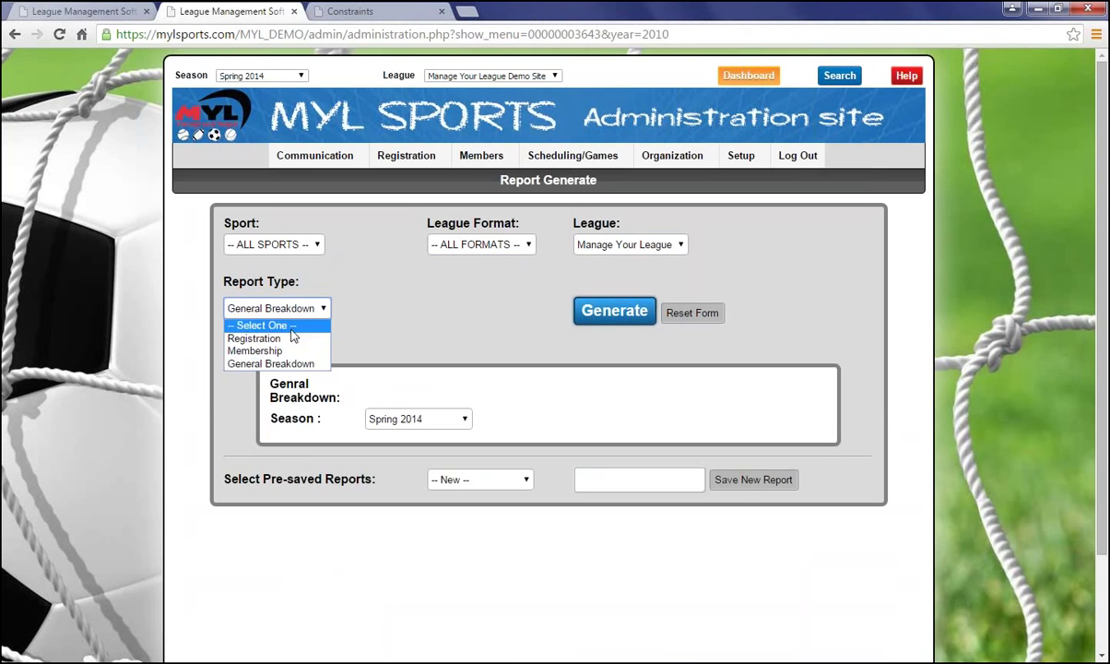
{"action": "left_click", "coordinate": [290, 337]}
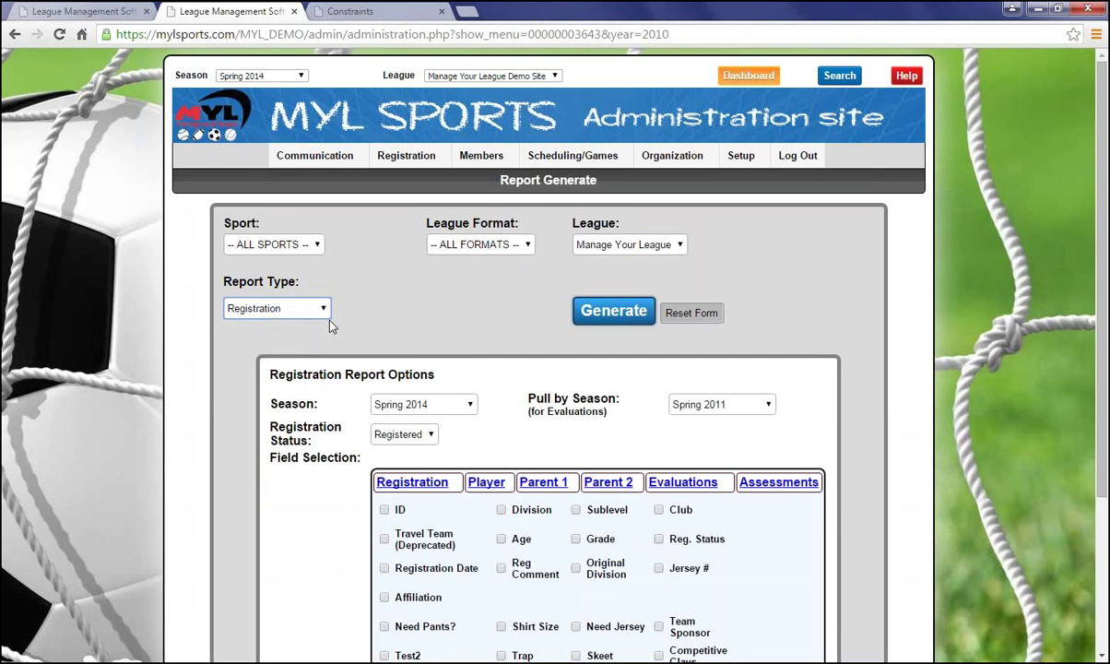
{"action": "scroll", "coordinate": [369, 325], "scroll_direction": "down", "scroll_amount": 1}
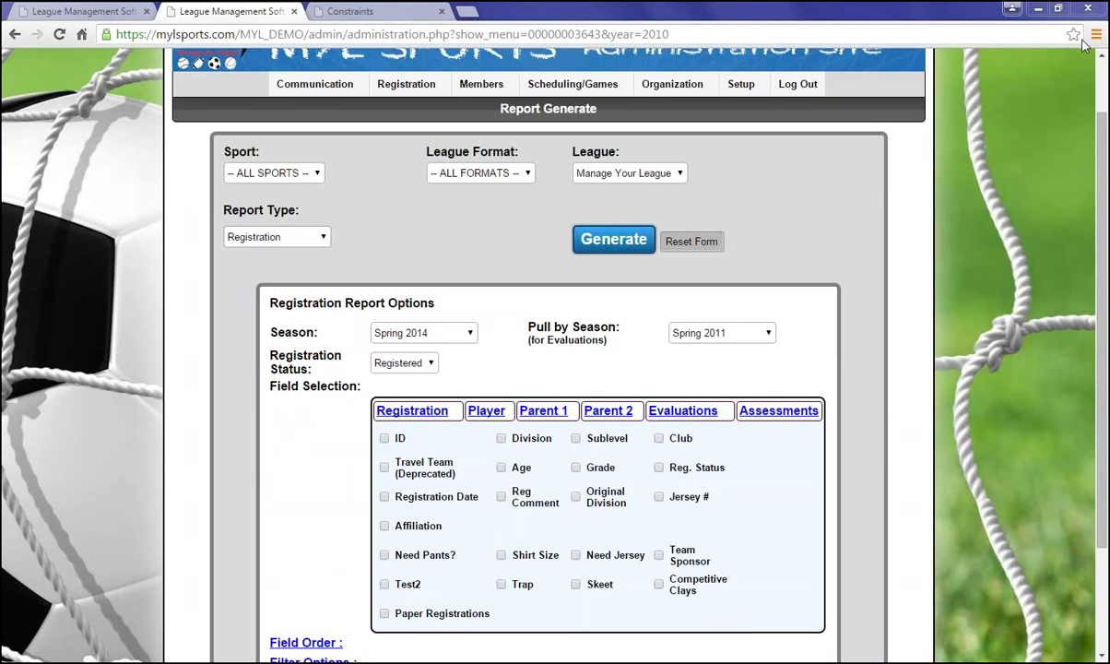
{"action": "scroll", "coordinate": [498, 310], "scroll_direction": "down", "scroll_amount": 1}
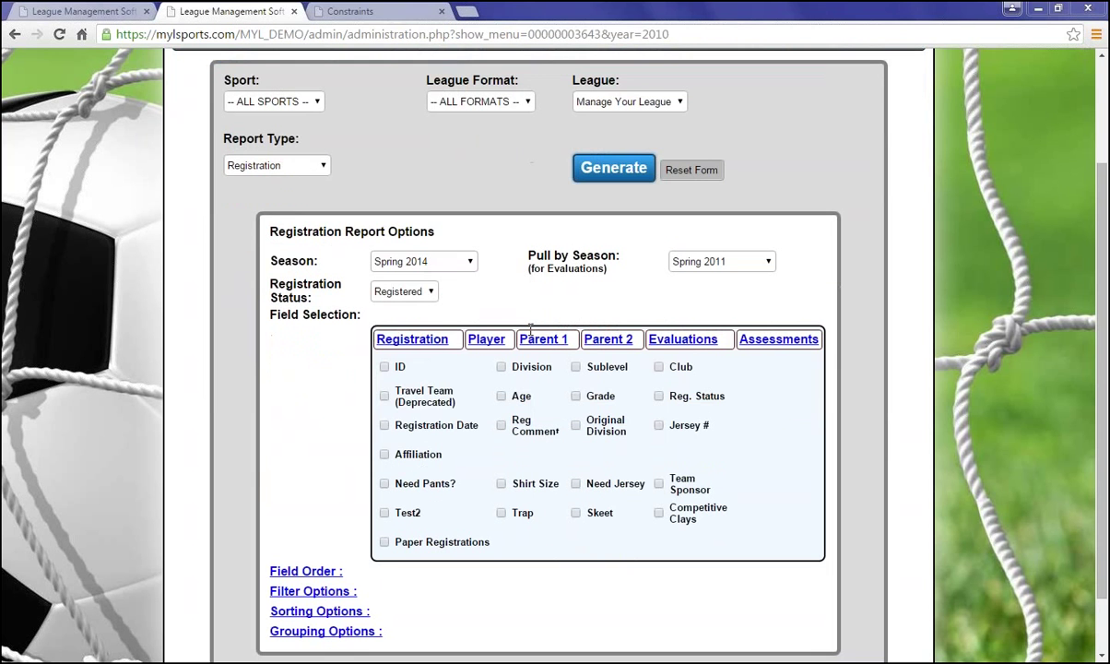
{"action": "left_click", "coordinate": [456, 267]}
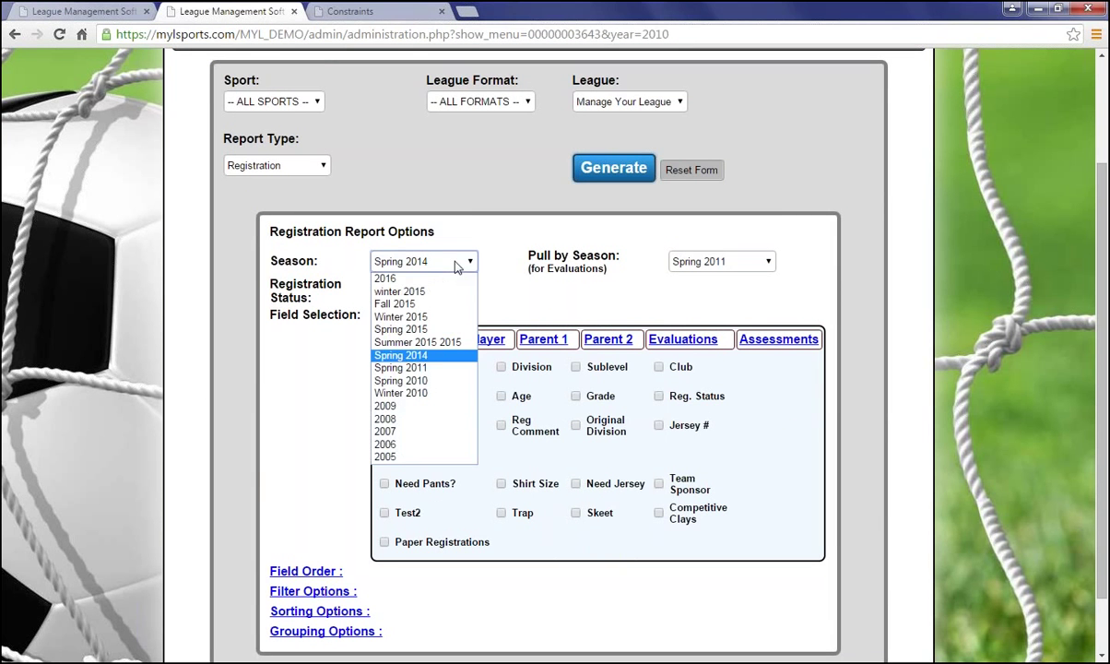
{"action": "left_click", "coordinate": [433, 355]}
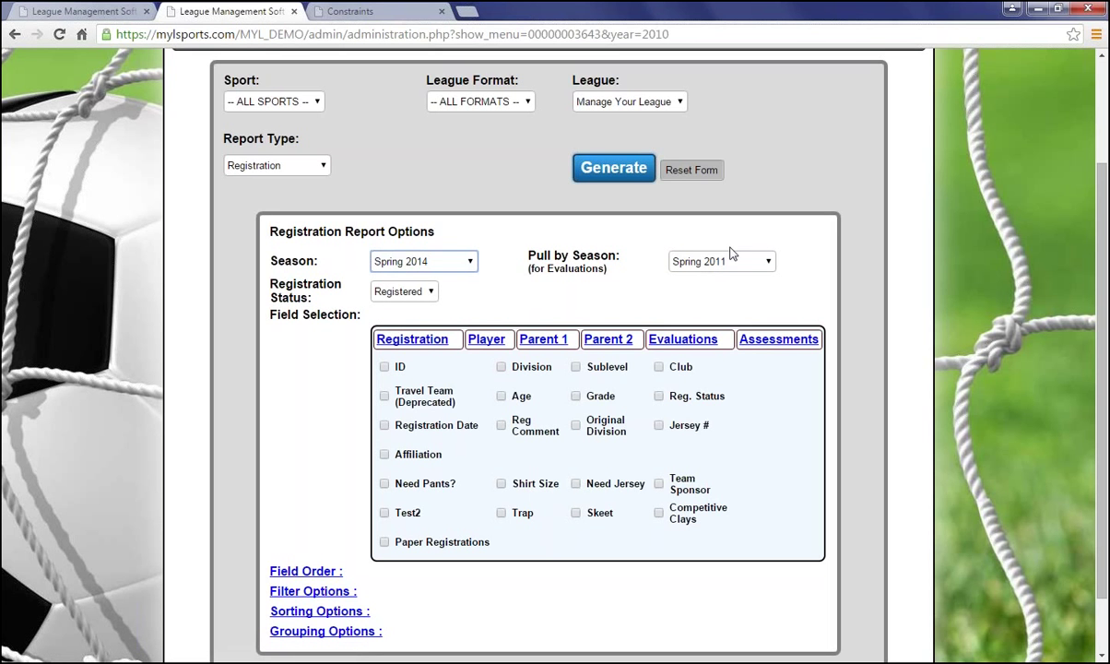
{"action": "left_click", "coordinate": [405, 296]}
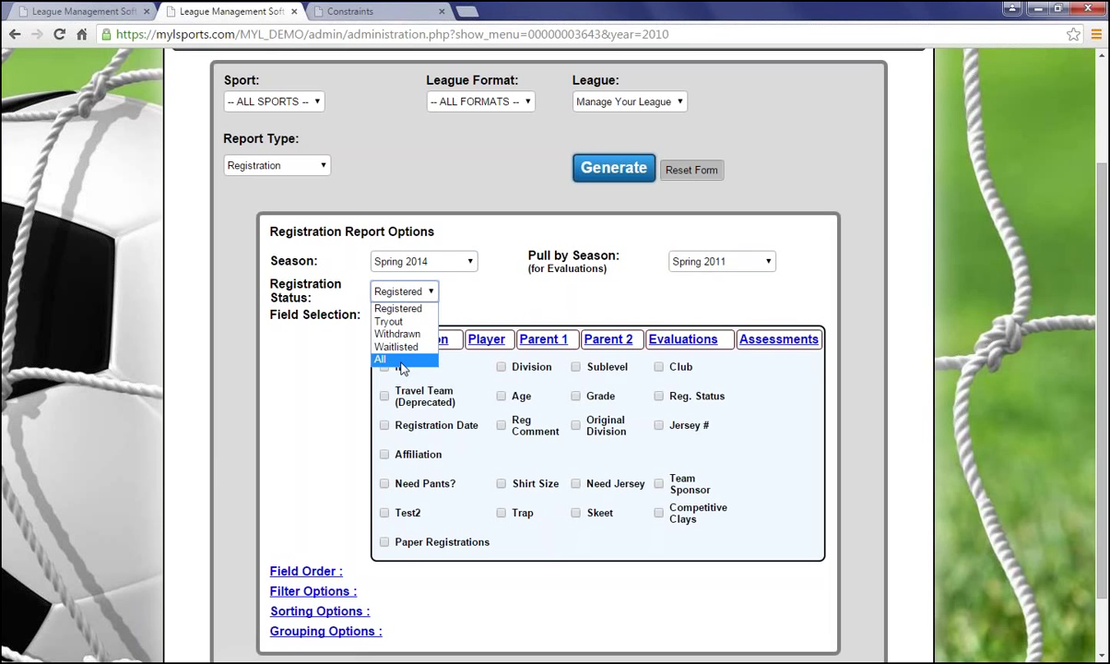
{"action": "left_click", "coordinate": [467, 292]}
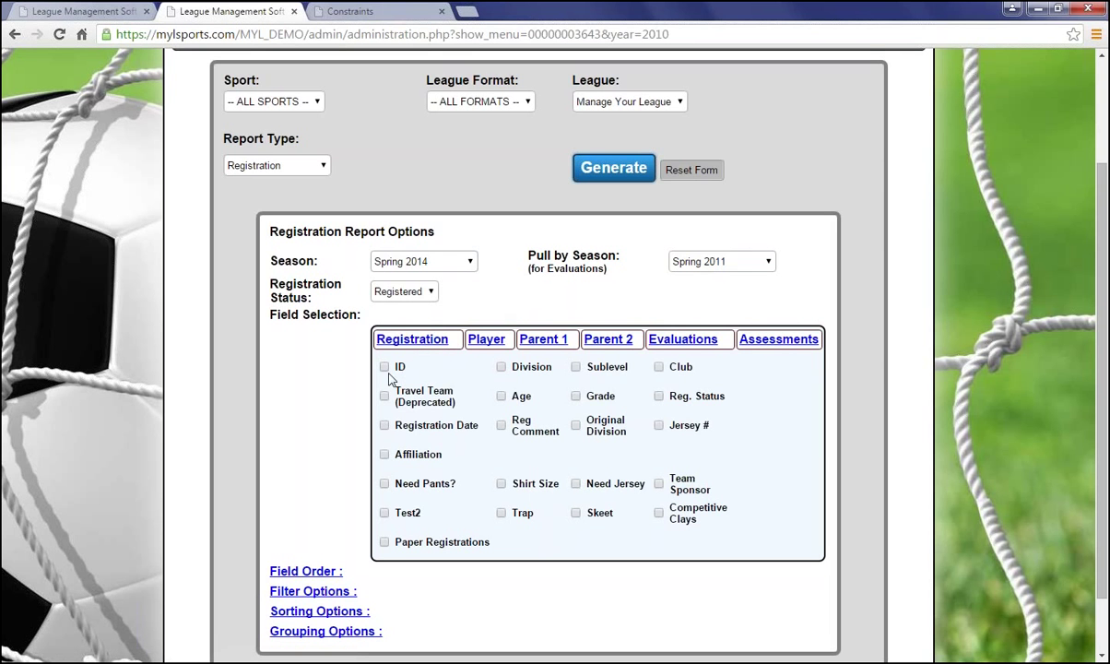
Include the ID, Division, Age, Grade and Registration Date registration fields in the report
{"action": "left_click", "coordinate": [502, 367]}
{"action": "left_click", "coordinate": [502, 396]}
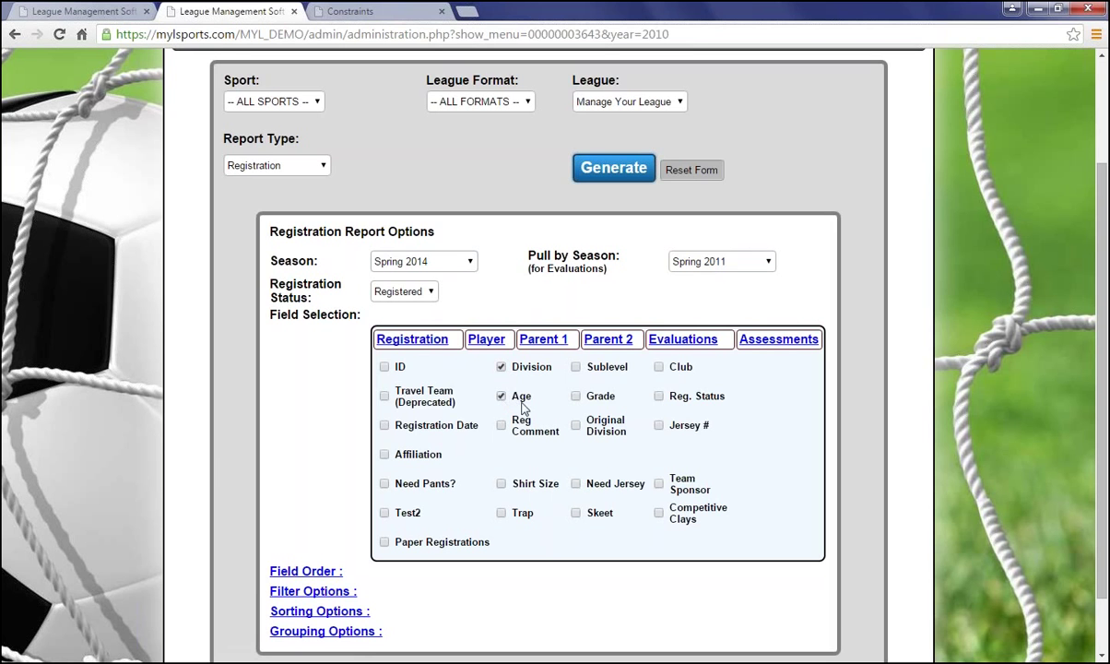
{"action": "left_click", "coordinate": [576, 397]}
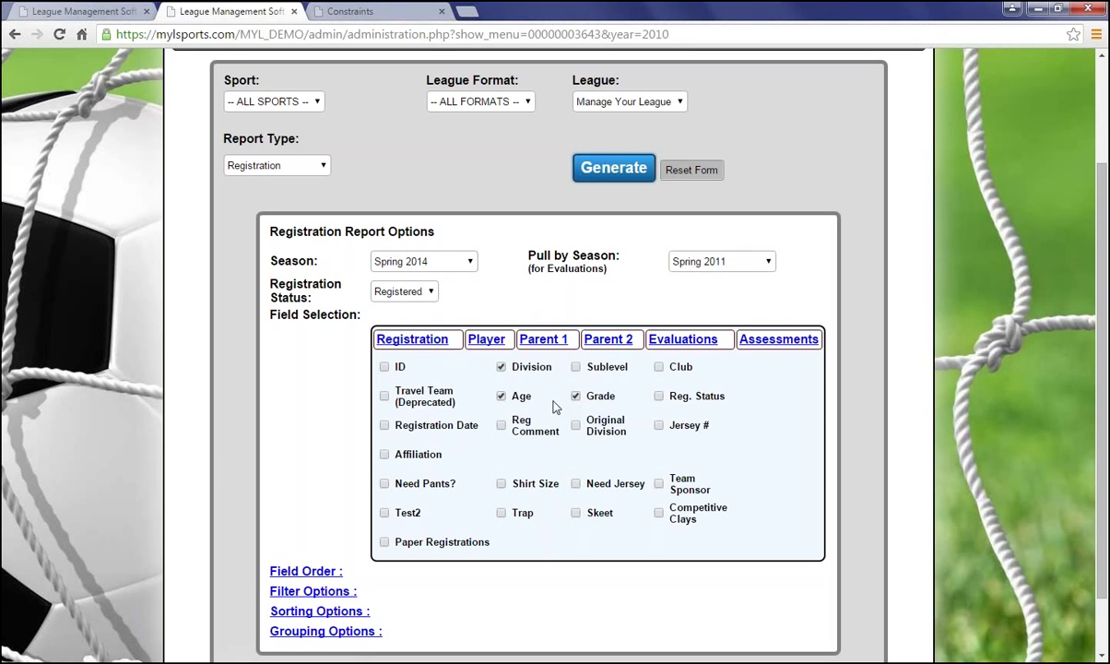
{"action": "left_click", "coordinate": [384, 368]}
Include the Player, Name, Date of Birth and Email fields from the player field group
{"action": "left_click", "coordinate": [488, 340]}
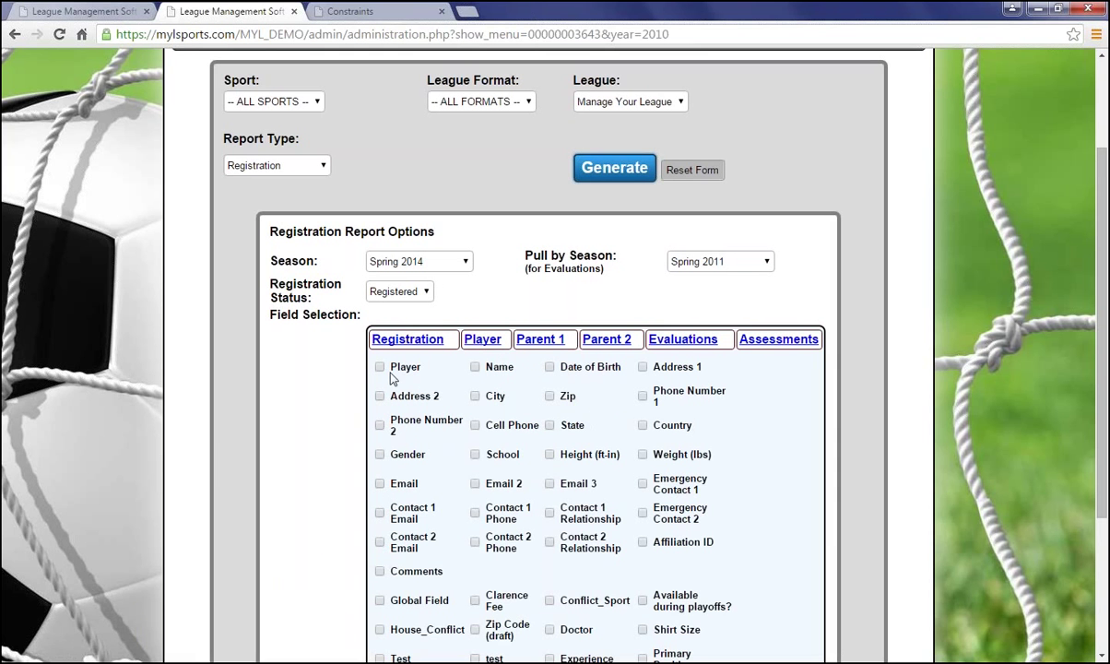
{"action": "left_click", "coordinate": [380, 368]}
{"action": "left_click", "coordinate": [475, 368]}
Include the Parent Name and shirt size fields from the Parent 1 field group
{"action": "left_click", "coordinate": [538, 341]}
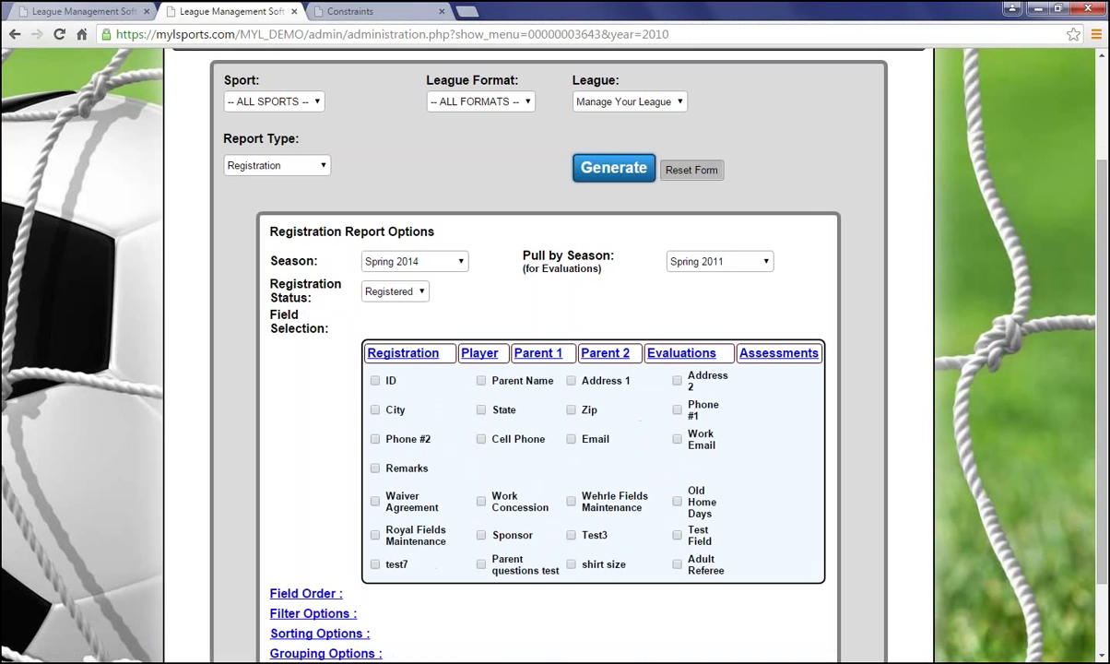
{"action": "left_click", "coordinate": [481, 381]}
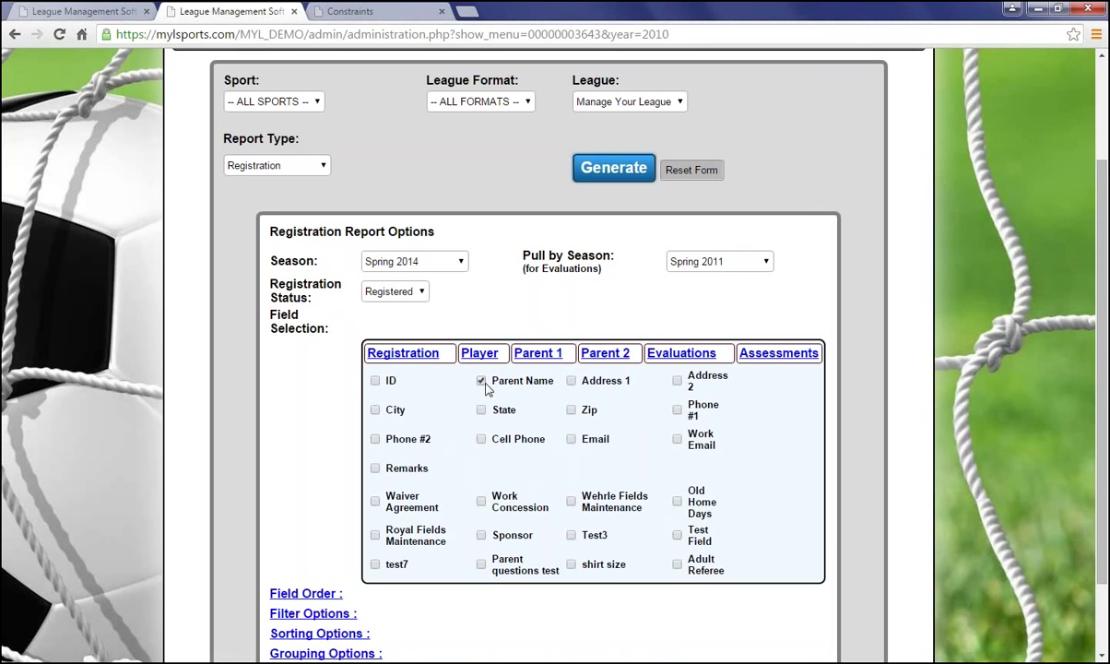
{"action": "left_click", "coordinate": [572, 564]}
Review the available Evaluations and Assessments fields, and recheck the selections in the parent, player and registration field groups
{"action": "left_click", "coordinate": [678, 356]}
{"action": "scroll", "coordinate": [646, 382], "scroll_direction": "down", "scroll_amount": 2}
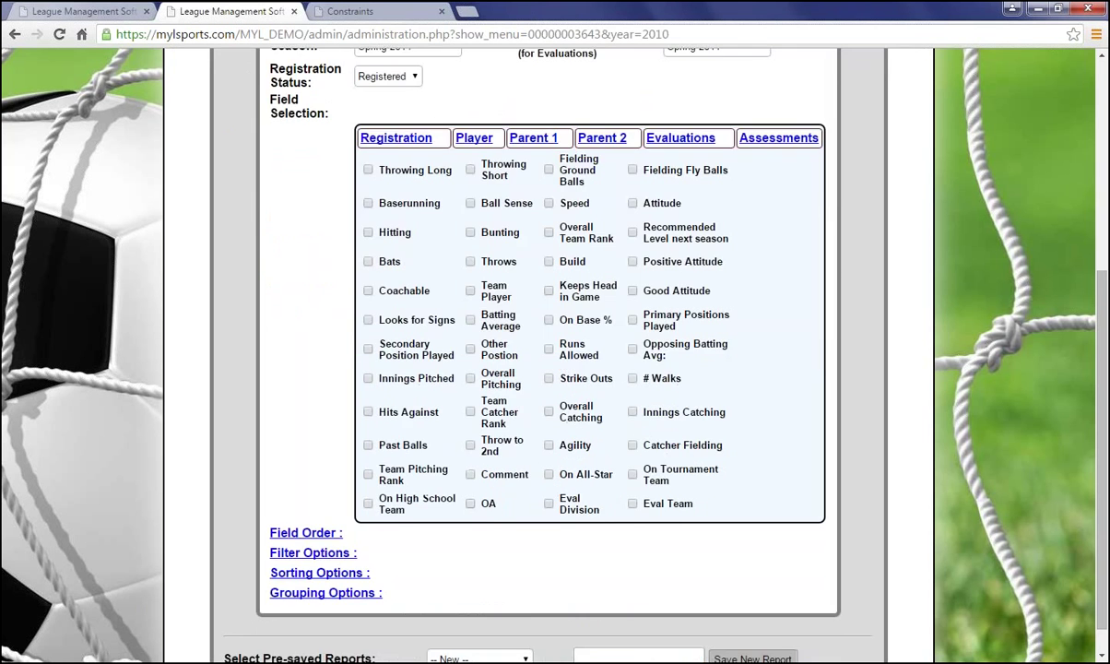
{"action": "scroll", "coordinate": [605, 423], "scroll_direction": "up", "scroll_amount": 2}
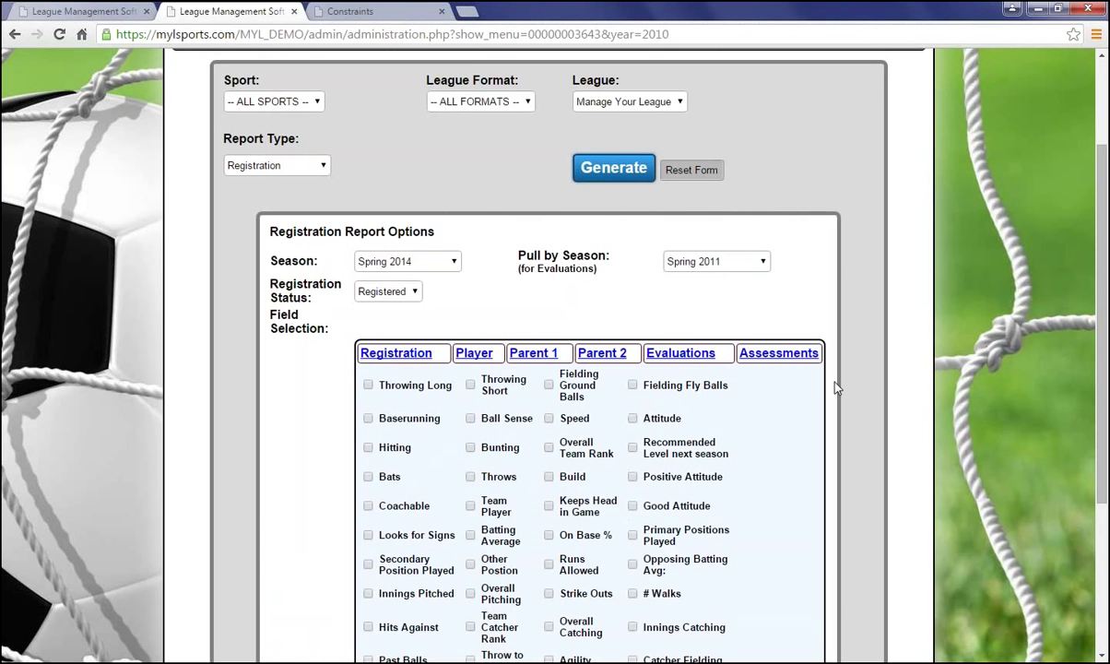
{"action": "left_click", "coordinate": [789, 356]}
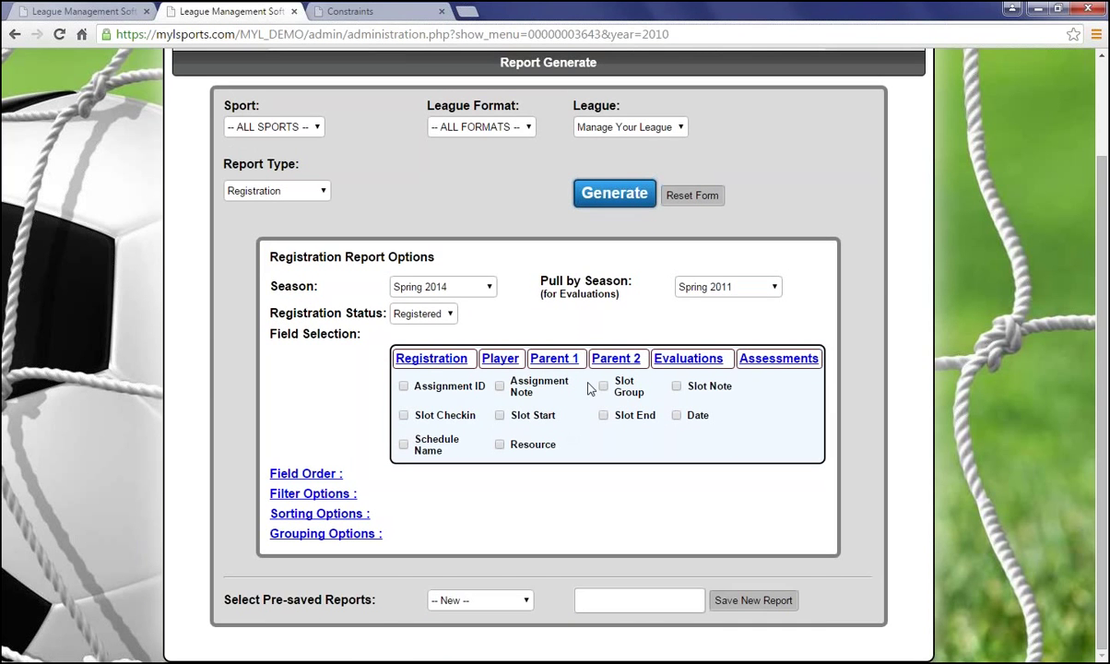
{"action": "left_click", "coordinate": [555, 362]}
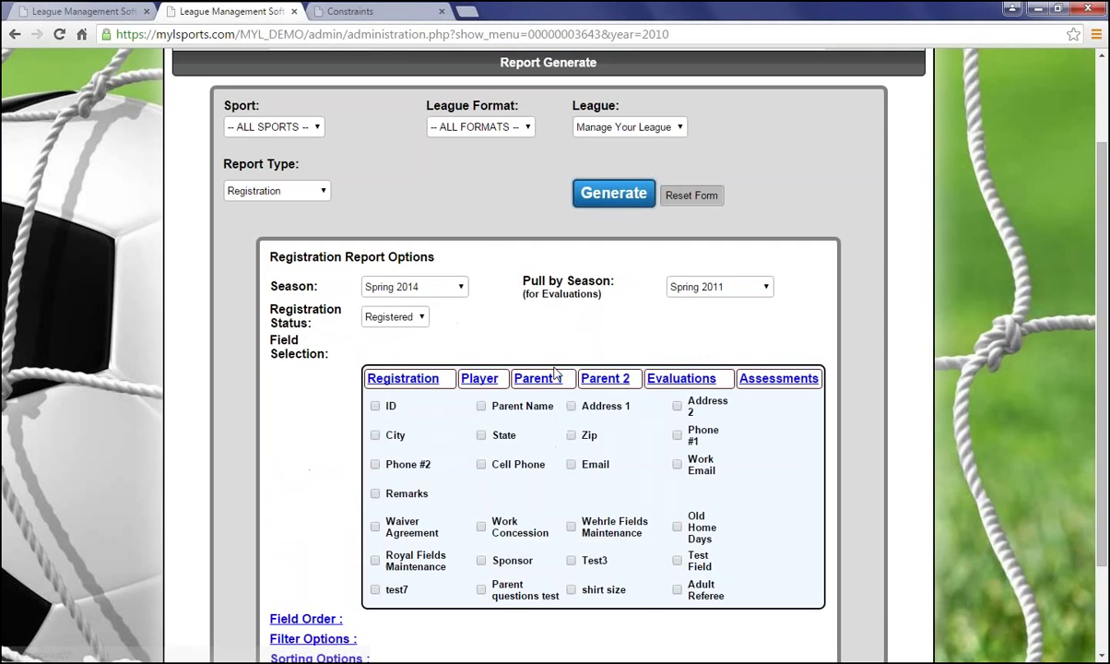
{"action": "left_click", "coordinate": [408, 377]}
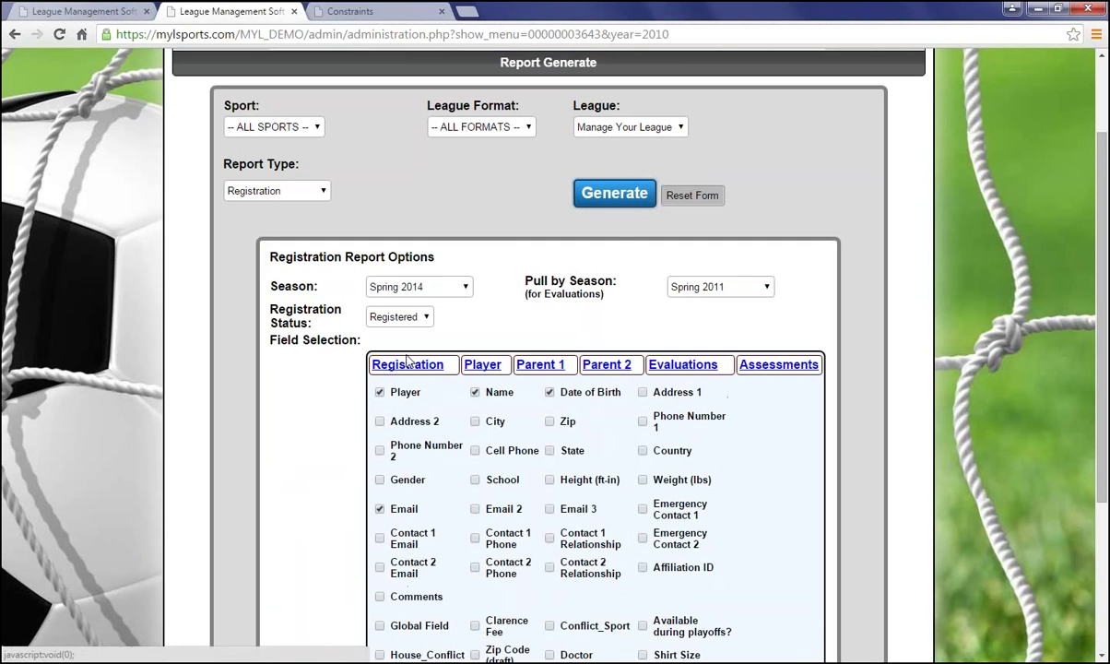
{"action": "left_click", "coordinate": [408, 363]}
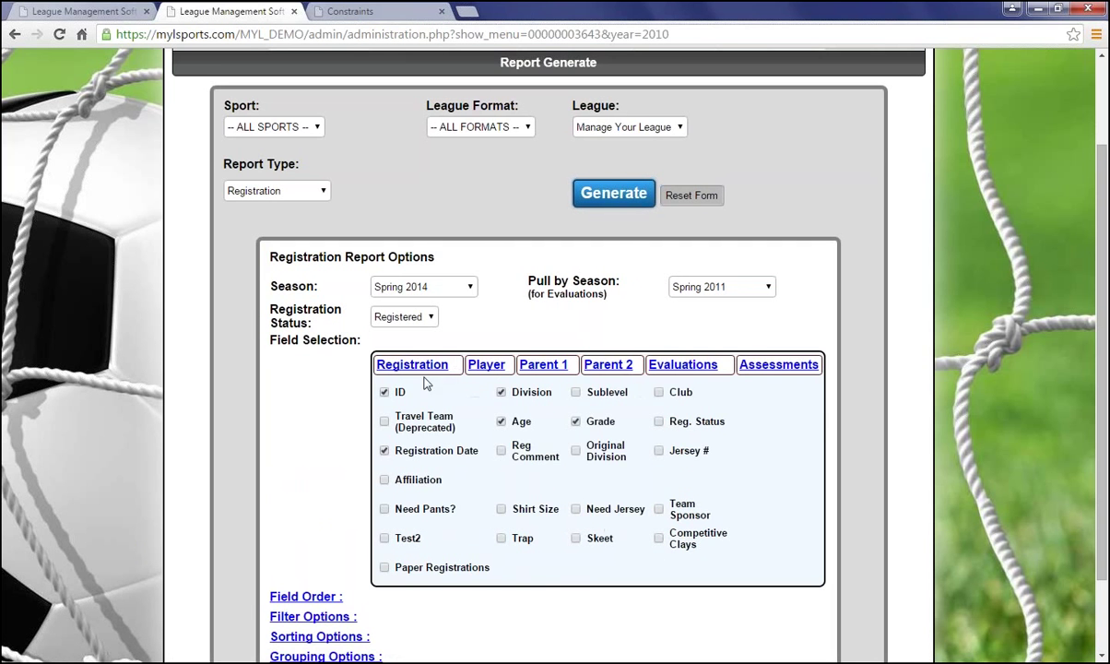
Show the report's field order and move Name up to second place, directly below Reg.ID
{"action": "scroll", "coordinate": [369, 406], "scroll_direction": "down", "scroll_amount": 1}
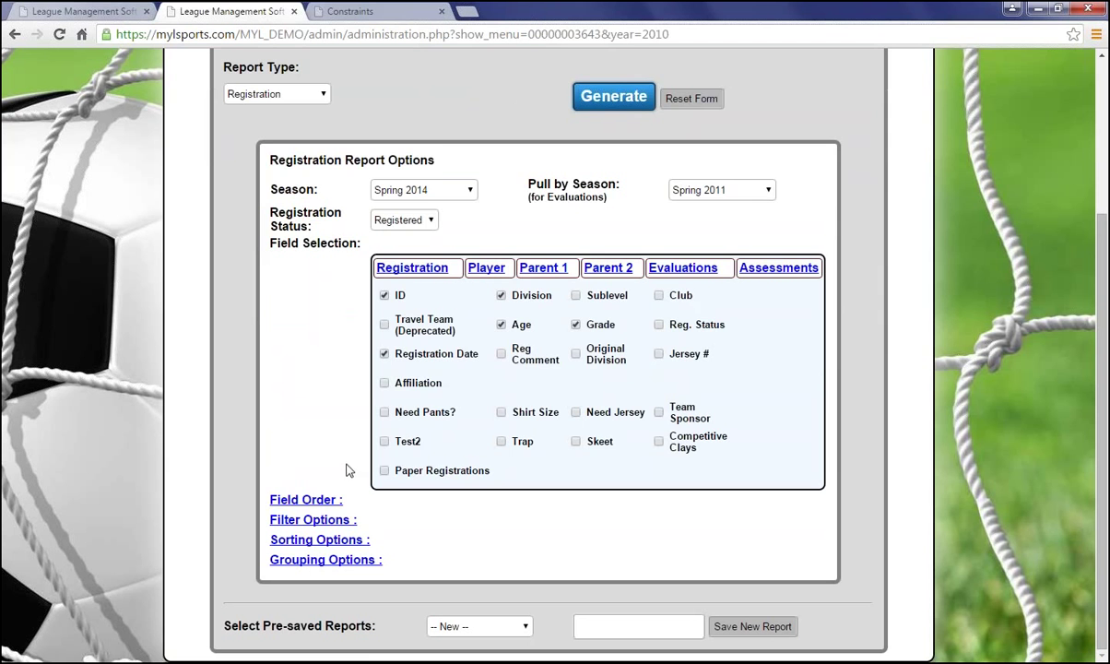
{"action": "left_click", "coordinate": [305, 499]}
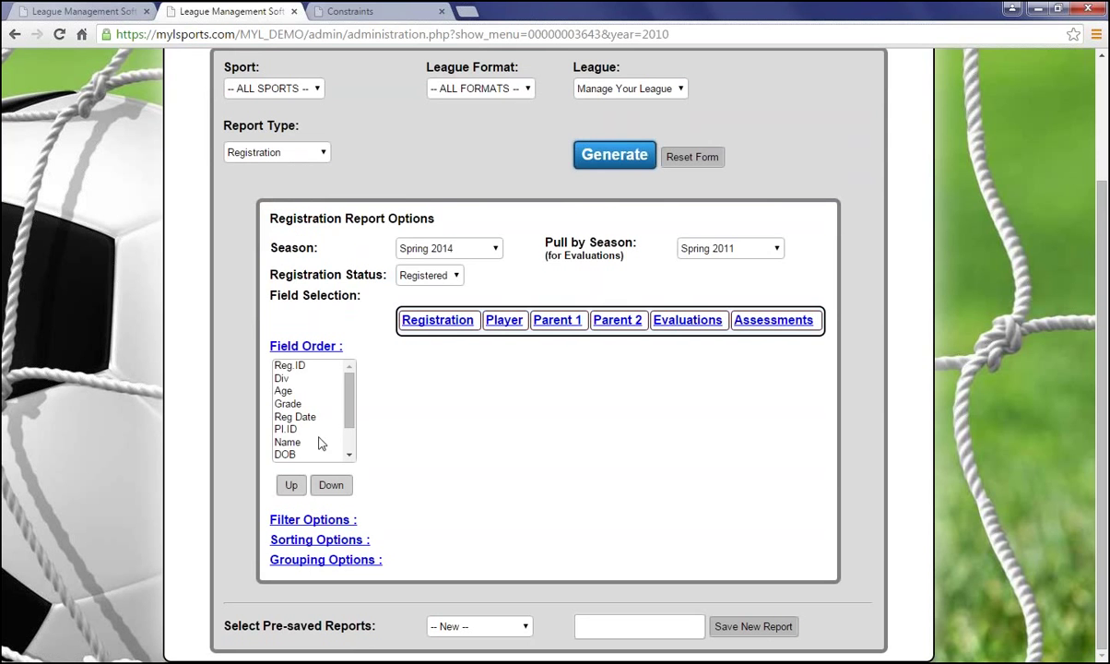
{"action": "left_click", "coordinate": [291, 366]}
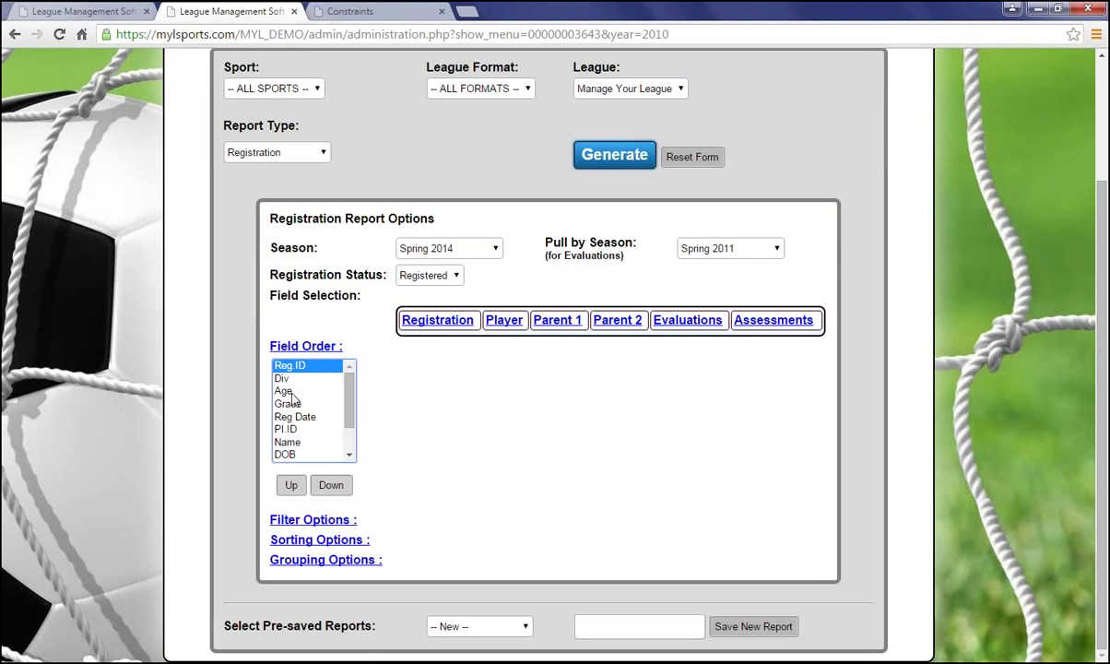
{"action": "left_click", "coordinate": [291, 443]}
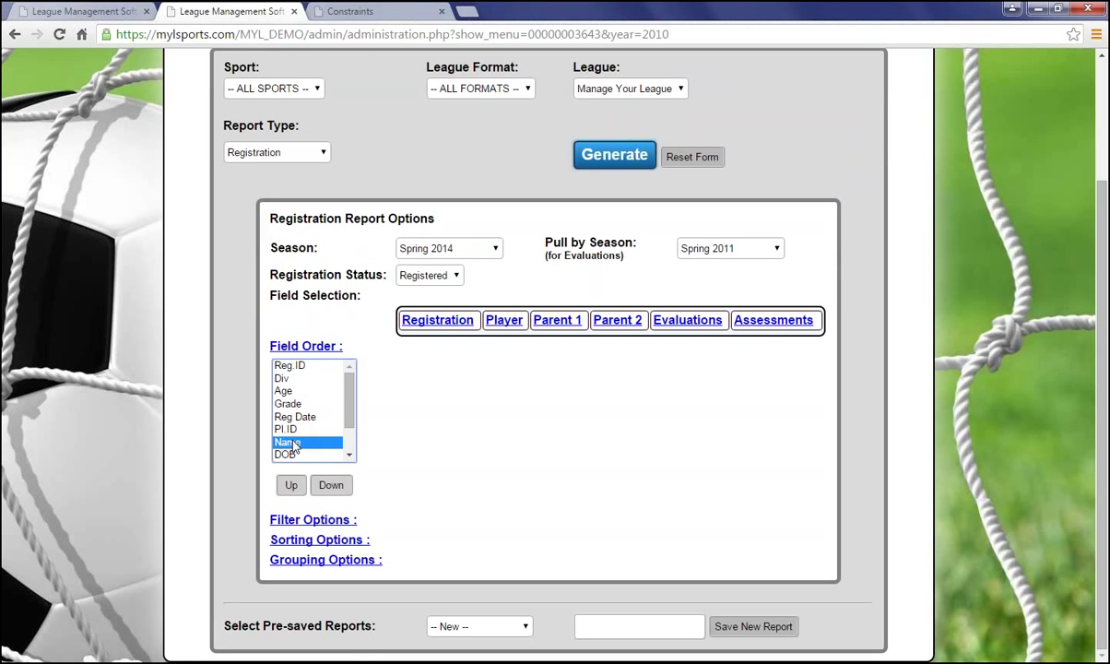
{"action": "left_click", "coordinate": [292, 486]}
{"action": "left_click", "coordinate": [291, 486]}
{"action": "left_click", "coordinate": [293, 487]}
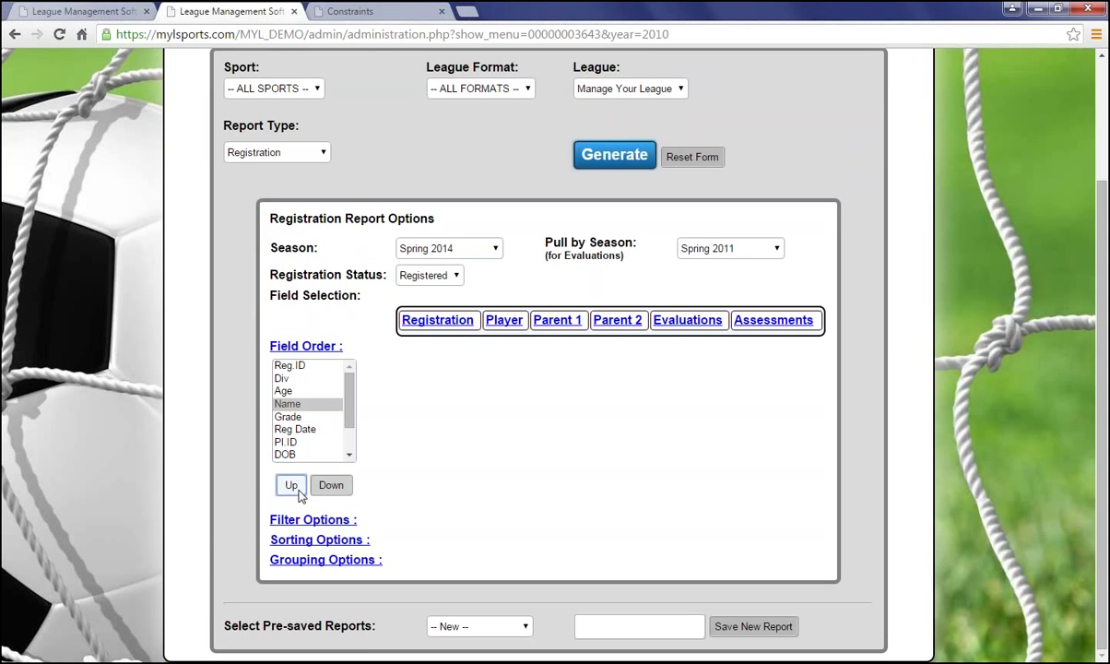
{"action": "left_click", "coordinate": [298, 493]}
{"action": "left_click", "coordinate": [299, 494]}
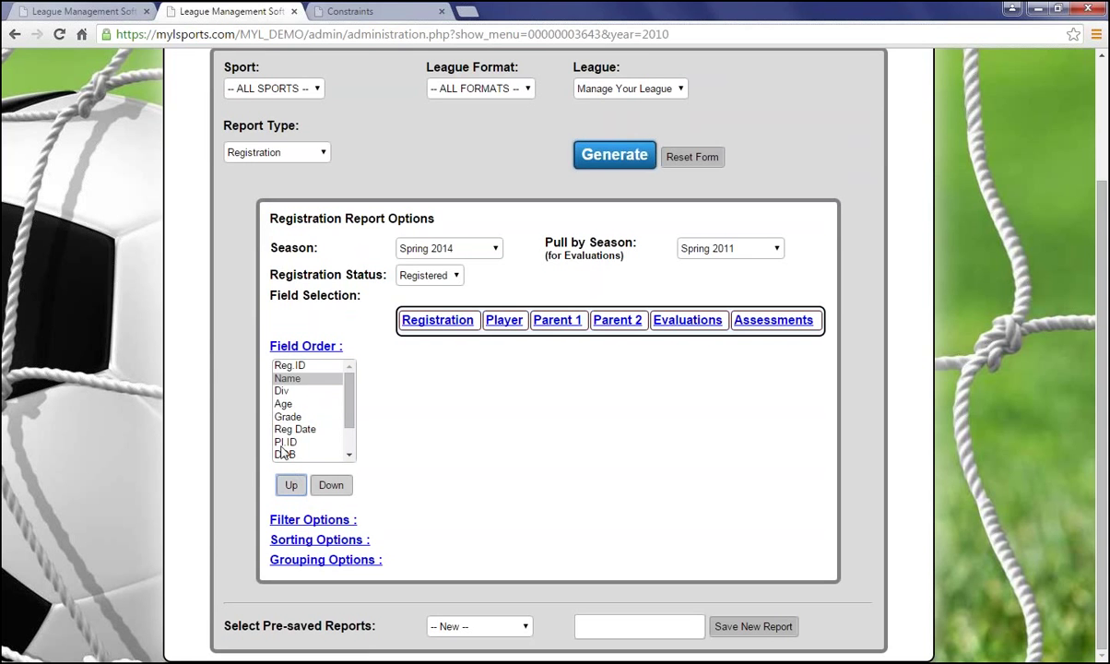
Move the Pl.ID field up to the first place in the field order
{"action": "left_click", "coordinate": [283, 442]}
{"action": "left_click", "coordinate": [291, 487]}
{"action": "left_click", "coordinate": [291, 487]}
{"action": "left_click", "coordinate": [292, 487]}
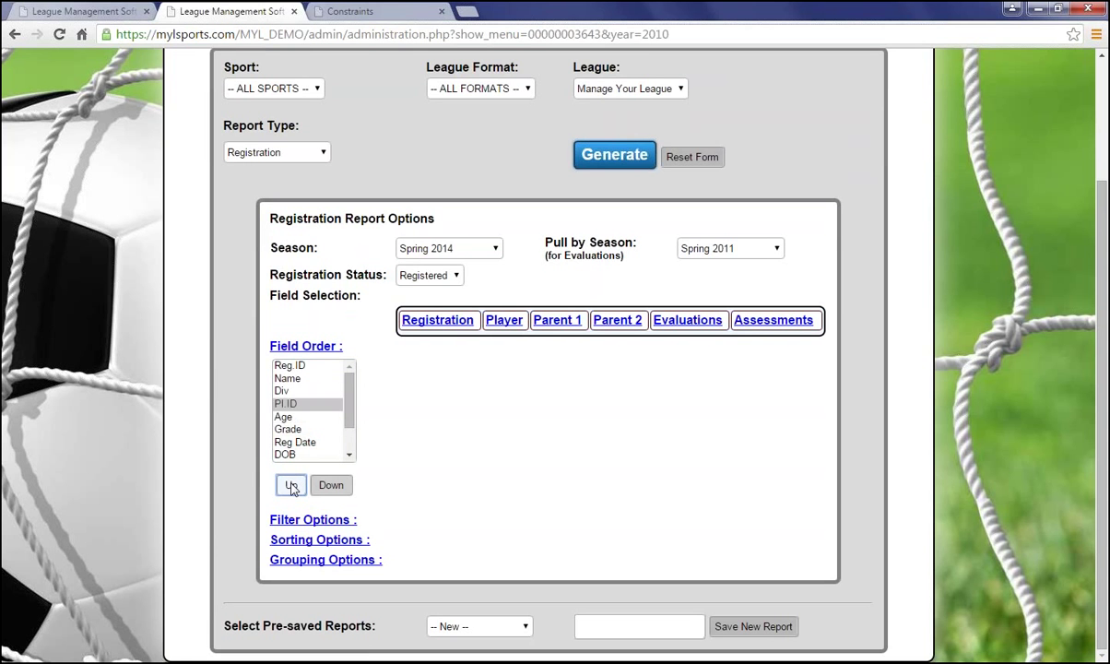
{"action": "left_click", "coordinate": [292, 487]}
{"action": "left_click", "coordinate": [292, 487]}
{"action": "left_click", "coordinate": [291, 487]}
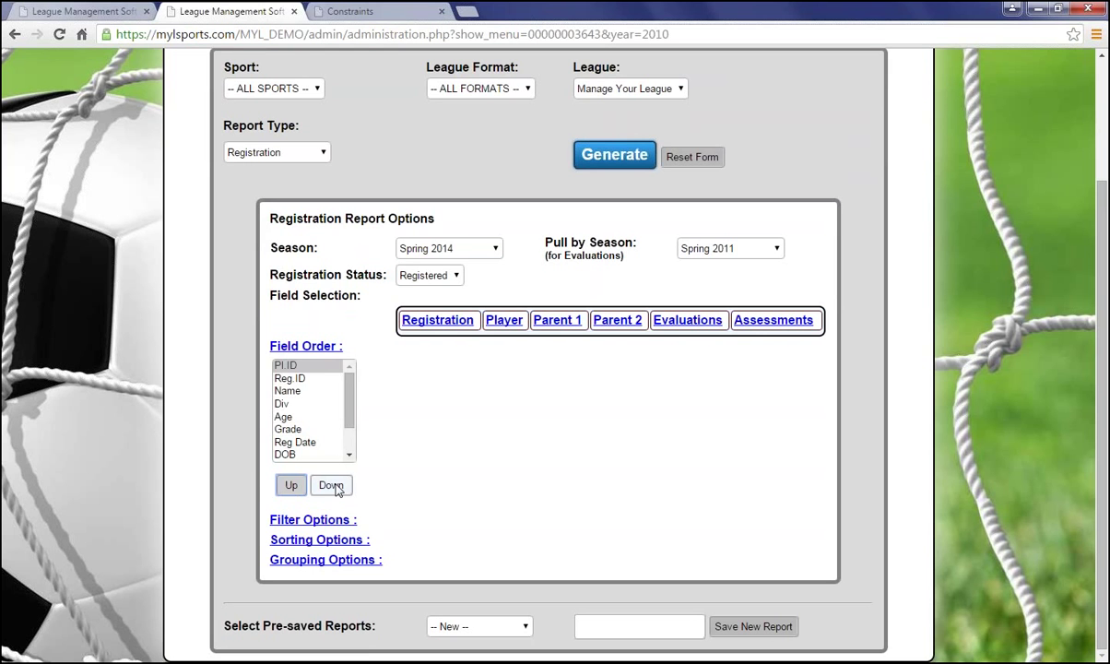
Move the Pl.ID field down to second place, directly below Reg.ID, and check the rest of the field order
{"action": "left_click", "coordinate": [332, 485]}
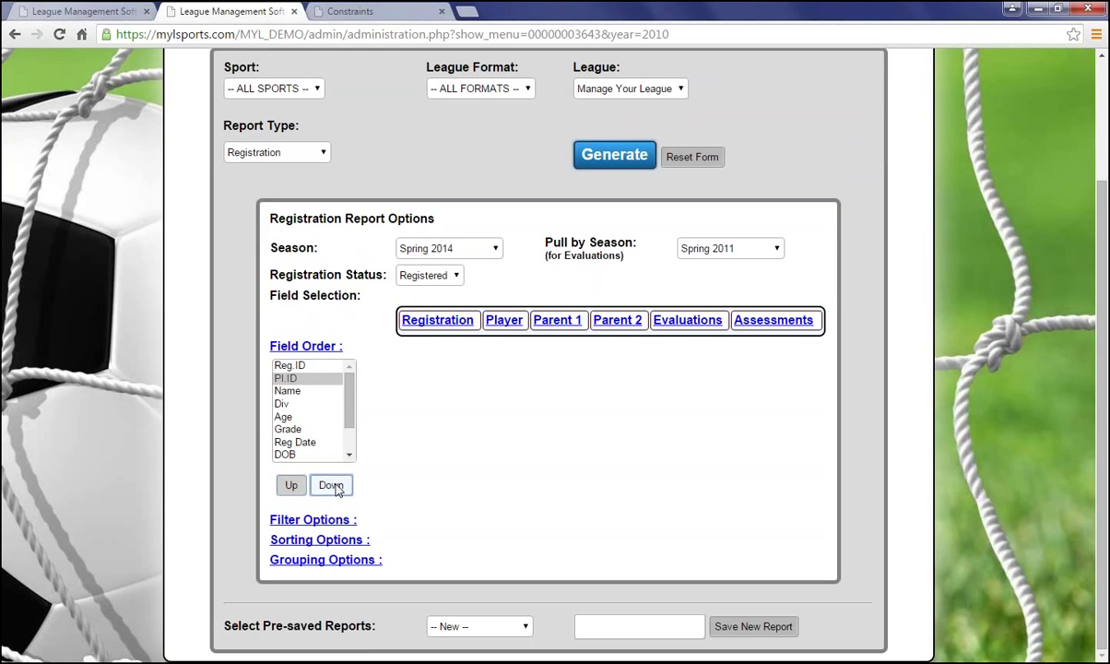
{"action": "left_click", "coordinate": [290, 368]}
{"action": "left_click", "coordinate": [286, 379]}
{"action": "left_click", "coordinate": [287, 391]}
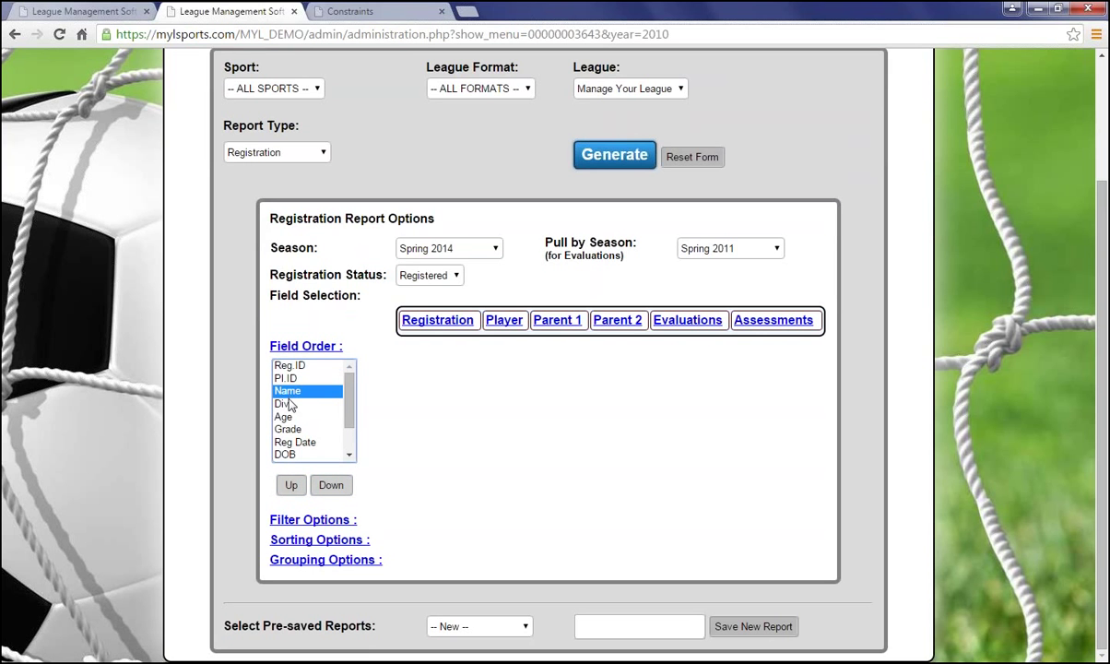
{"action": "left_click", "coordinate": [284, 406]}
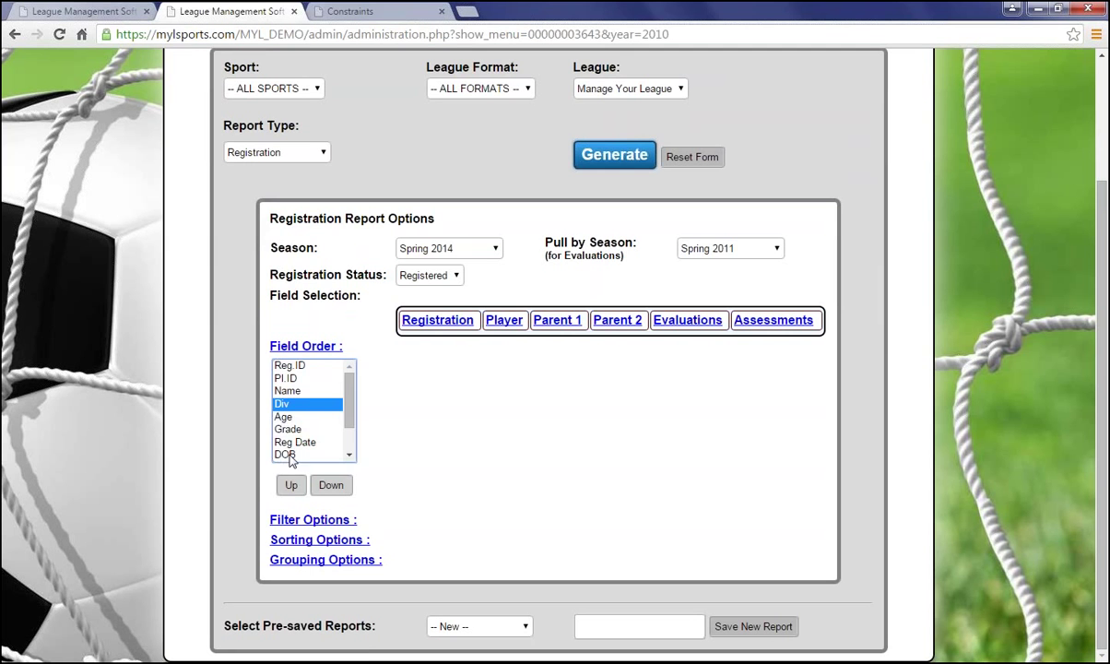
{"action": "scroll", "coordinate": [351, 458], "scroll_direction": "down", "scroll_amount": 1}
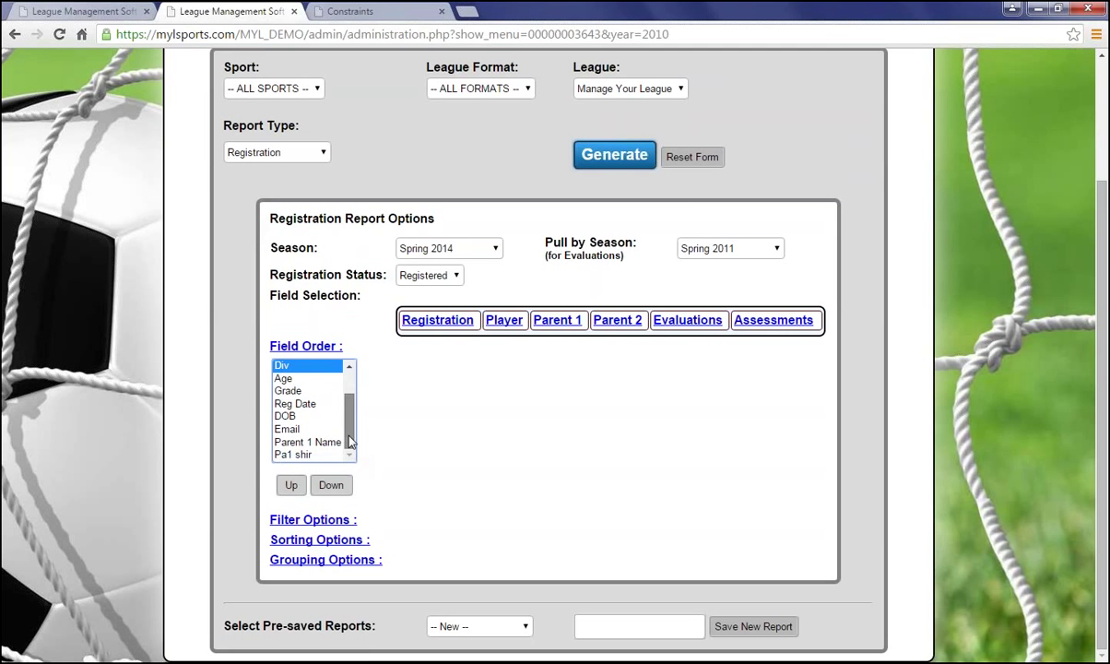
{"action": "scroll", "coordinate": [288, 383], "scroll_direction": "up", "scroll_amount": 1}
{"action": "left_click", "coordinate": [413, 479]}
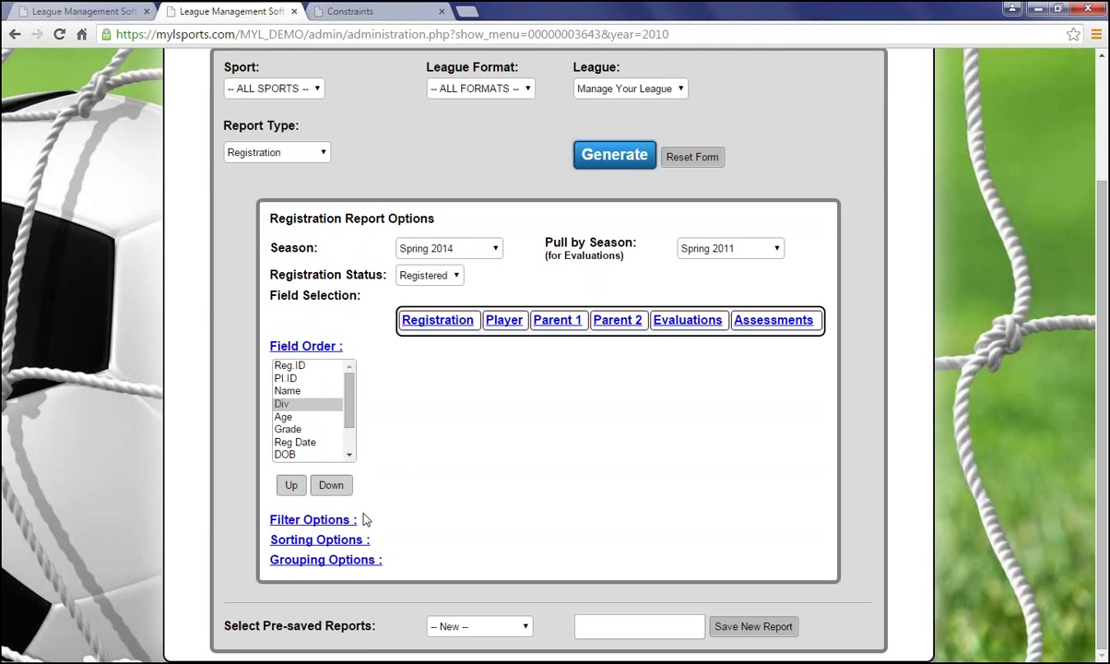
Add a filter line limiting the report to shirt size = medium, with AND as its logical operator
{"action": "left_click", "coordinate": [314, 519]}
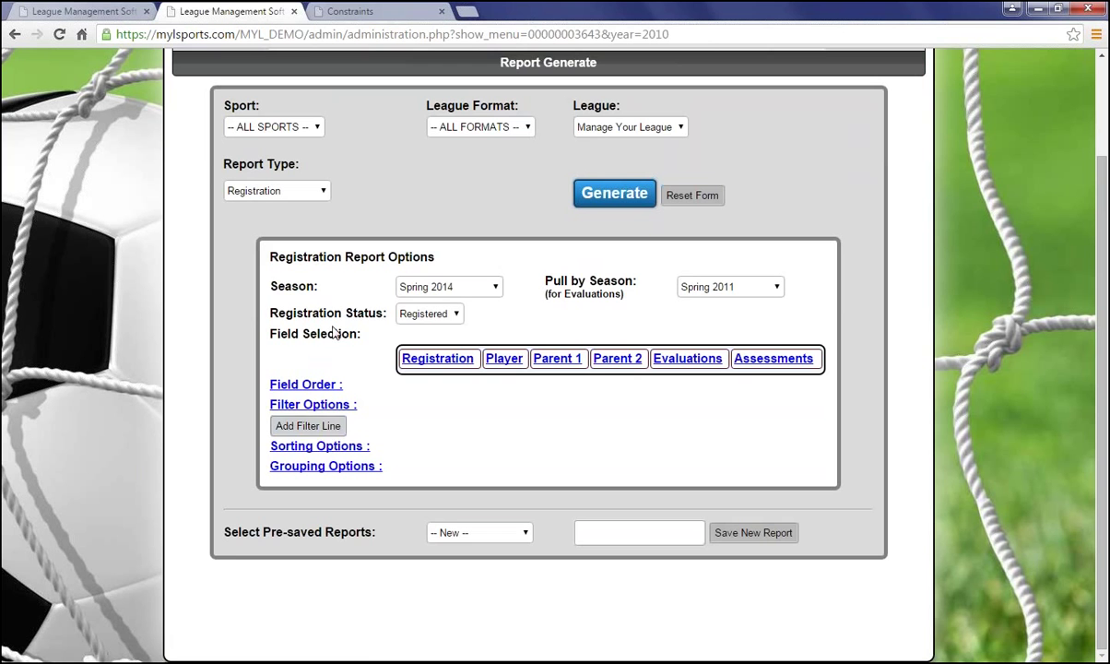
{"action": "left_click", "coordinate": [308, 425]}
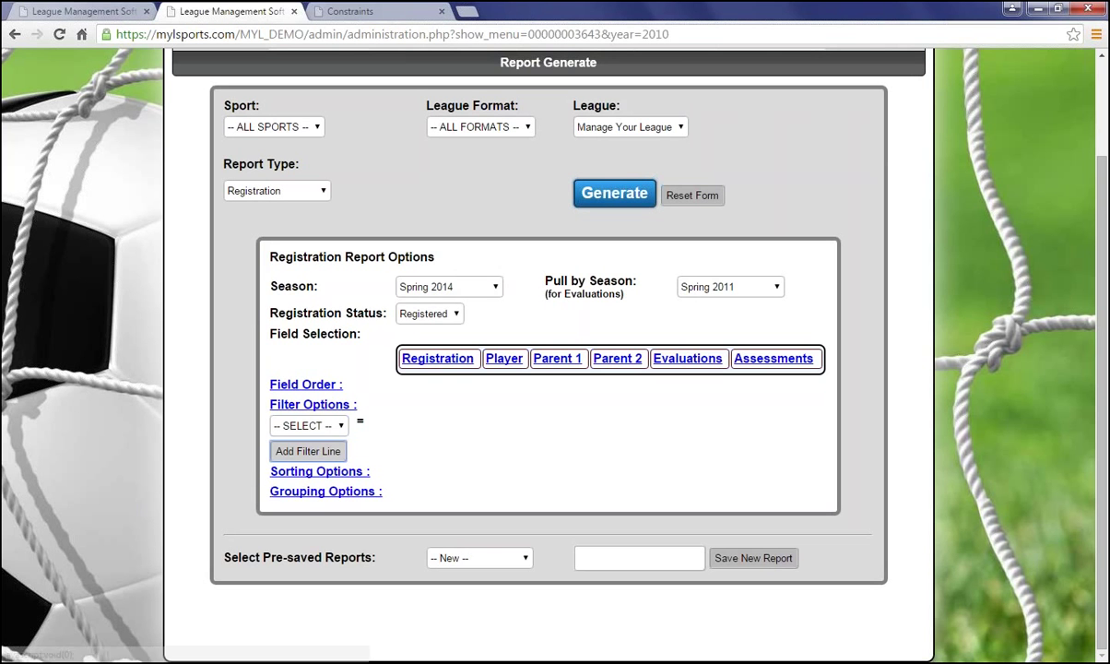
{"action": "left_click", "coordinate": [337, 427]}
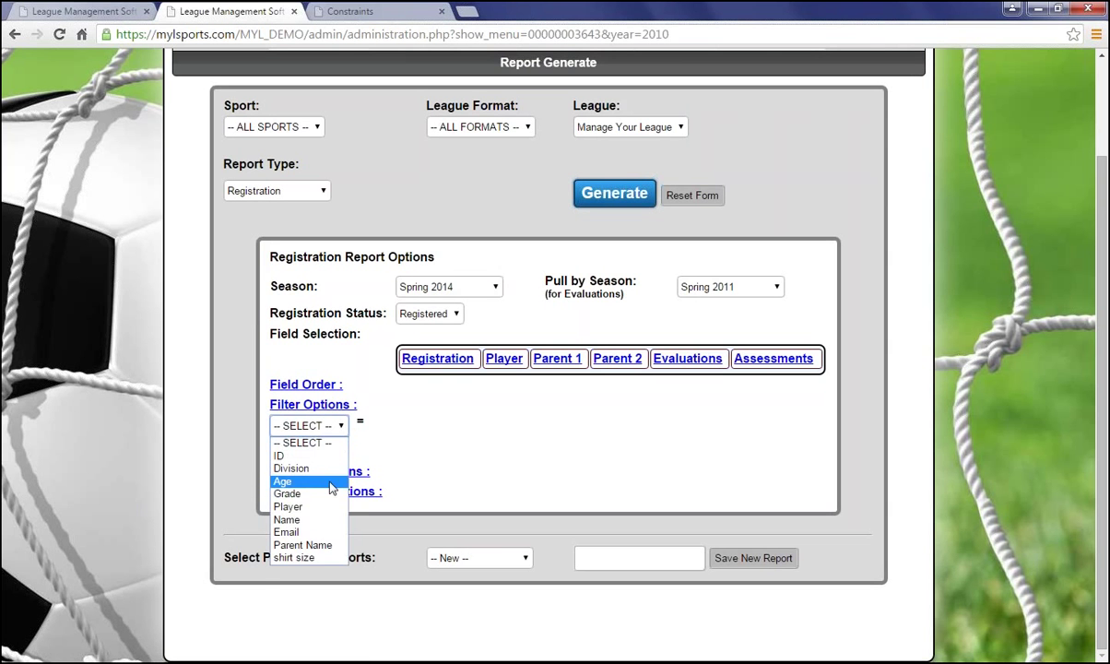
{"action": "left_click", "coordinate": [308, 559]}
{"action": "left_click", "coordinate": [402, 423]}
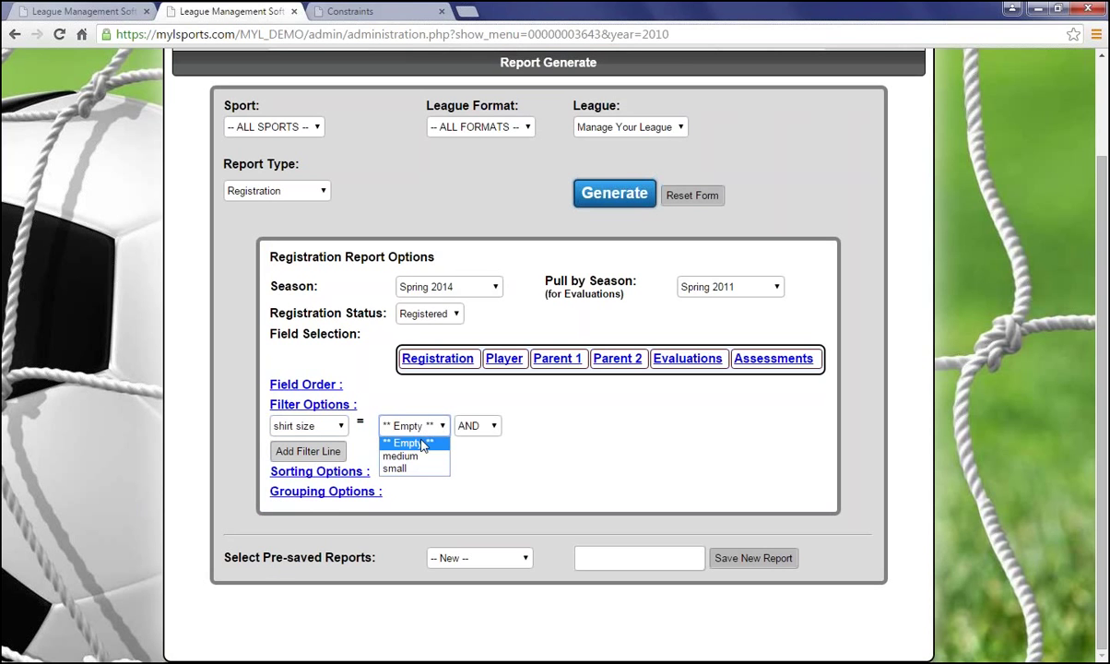
{"action": "left_click", "coordinate": [419, 458]}
{"action": "left_click", "coordinate": [494, 430]}
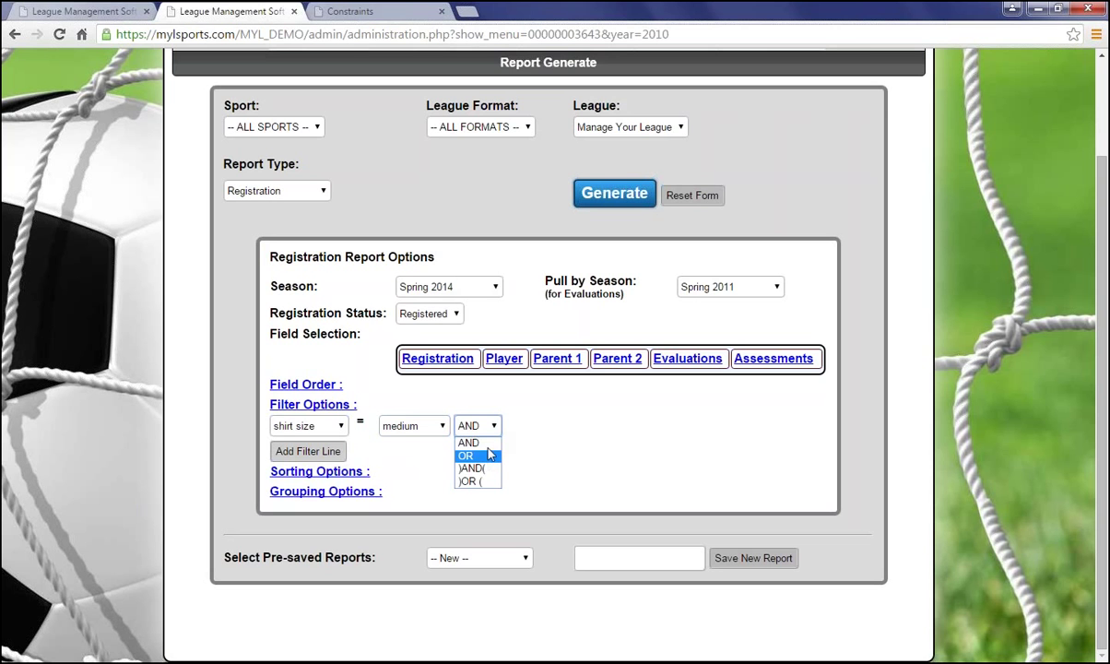
{"action": "left_click", "coordinate": [491, 447]}
{"action": "left_click", "coordinate": [470, 424]}
{"action": "left_click", "coordinate": [426, 472]}
Show the sorting options and add Name Ascending to the report's sorting order
{"action": "left_click", "coordinate": [320, 472]}
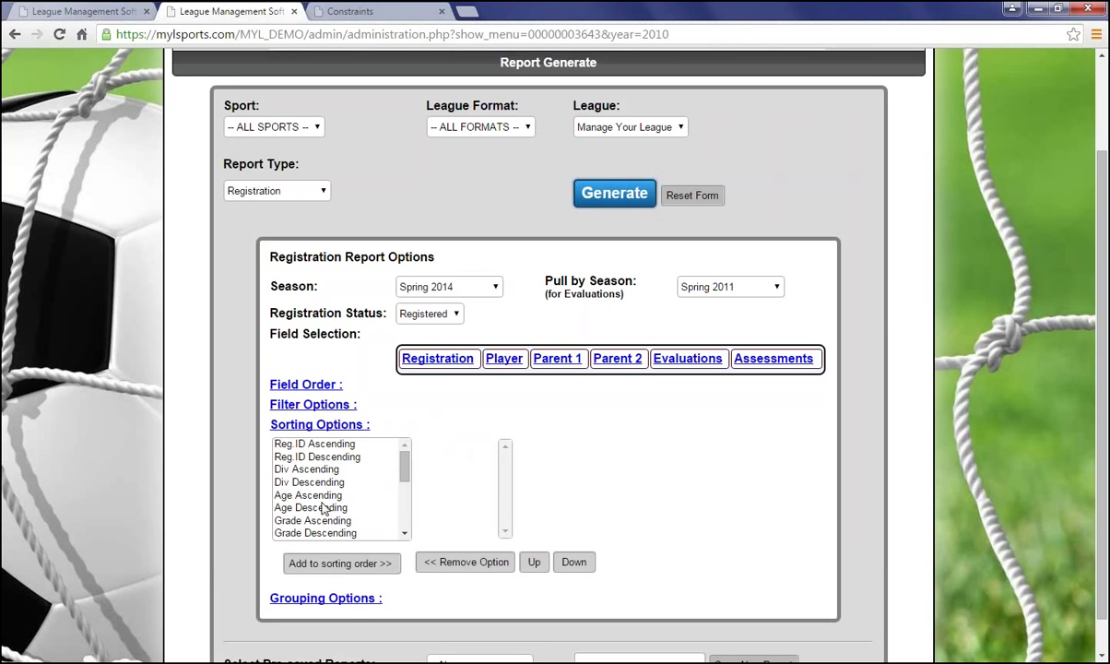
{"action": "left_click_drag", "start_coordinate": [406, 468], "coordinate": [407, 498]}
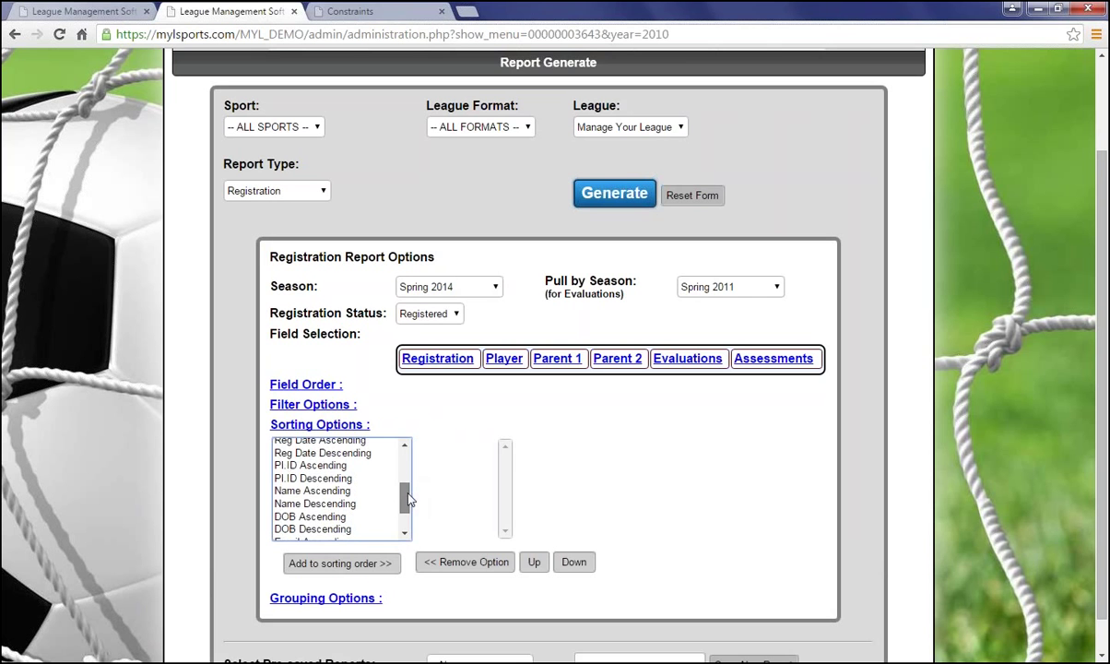
{"action": "left_click", "coordinate": [307, 494]}
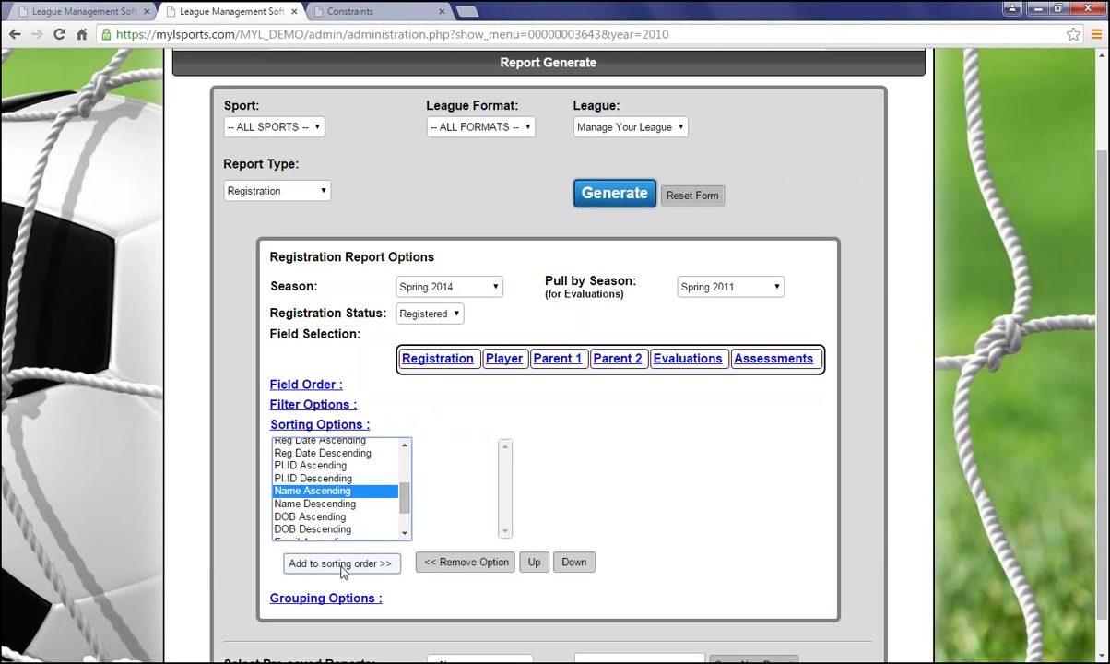
{"action": "left_click", "coordinate": [311, 566]}
Add Div Ascending to the sorting order and place it above Name Ascending
{"action": "left_click_drag", "start_coordinate": [406, 503], "coordinate": [405, 471]}
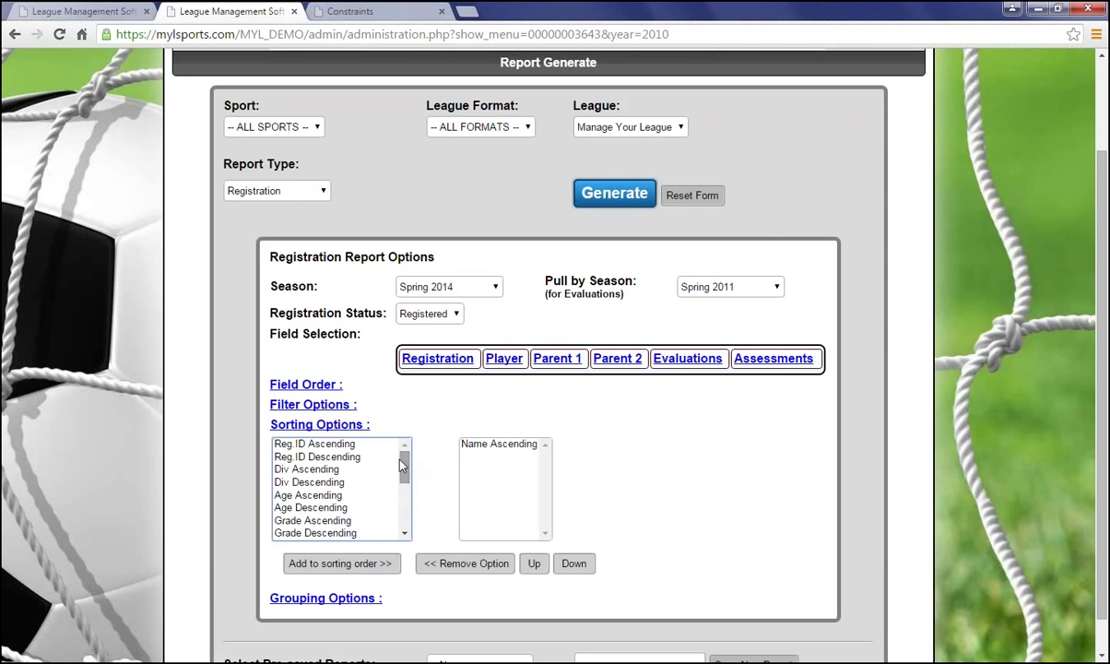
{"action": "left_click", "coordinate": [285, 469]}
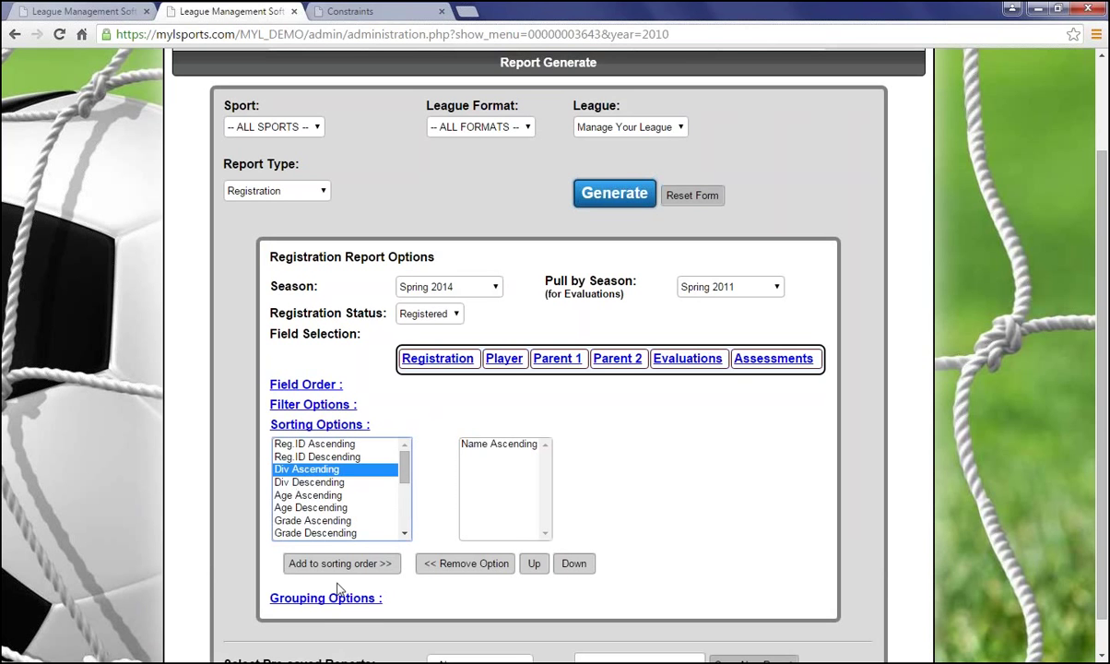
{"action": "left_click", "coordinate": [369, 564]}
{"action": "left_click", "coordinate": [489, 456]}
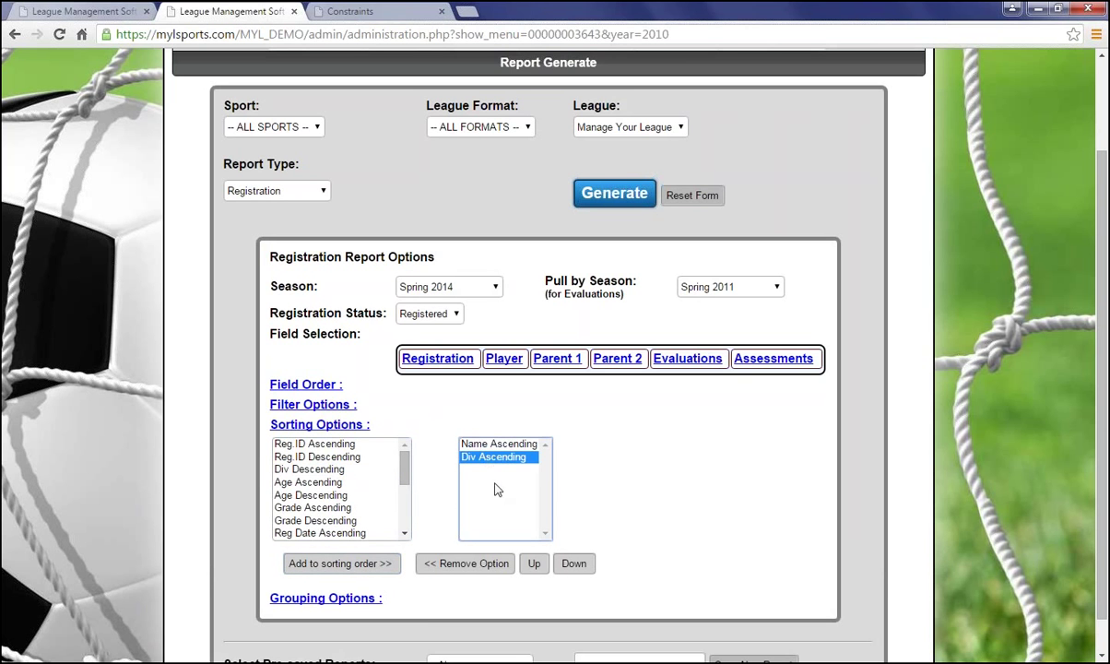
{"action": "left_click", "coordinate": [531, 566]}
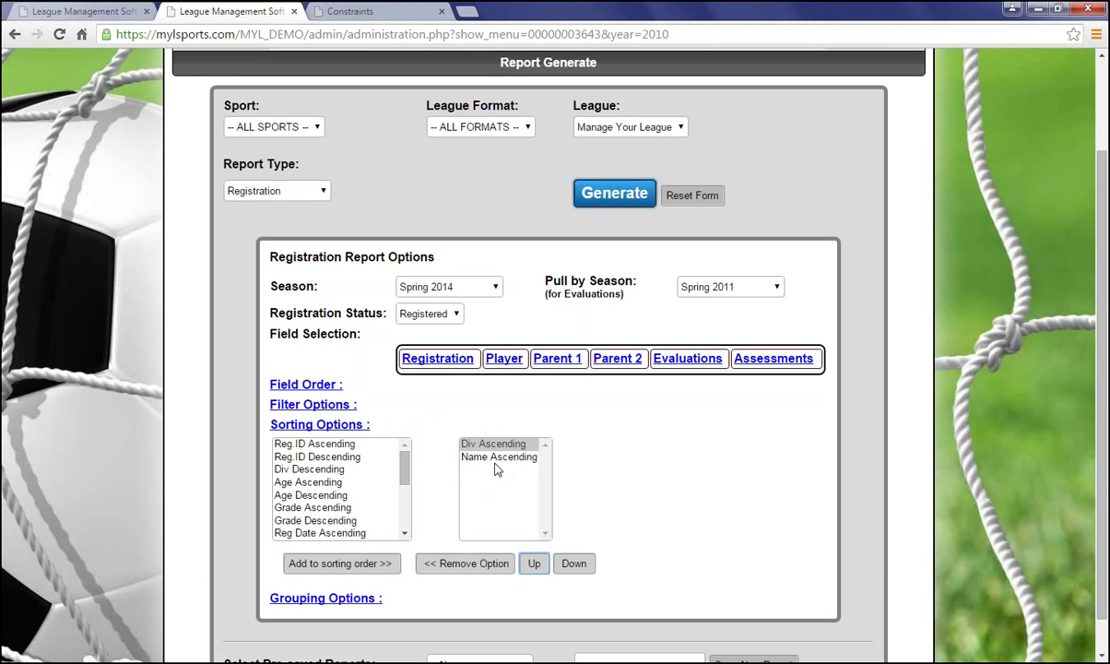
Examine the report's grouping options, then recheck the chosen sorting order
{"action": "left_click", "coordinate": [351, 601]}
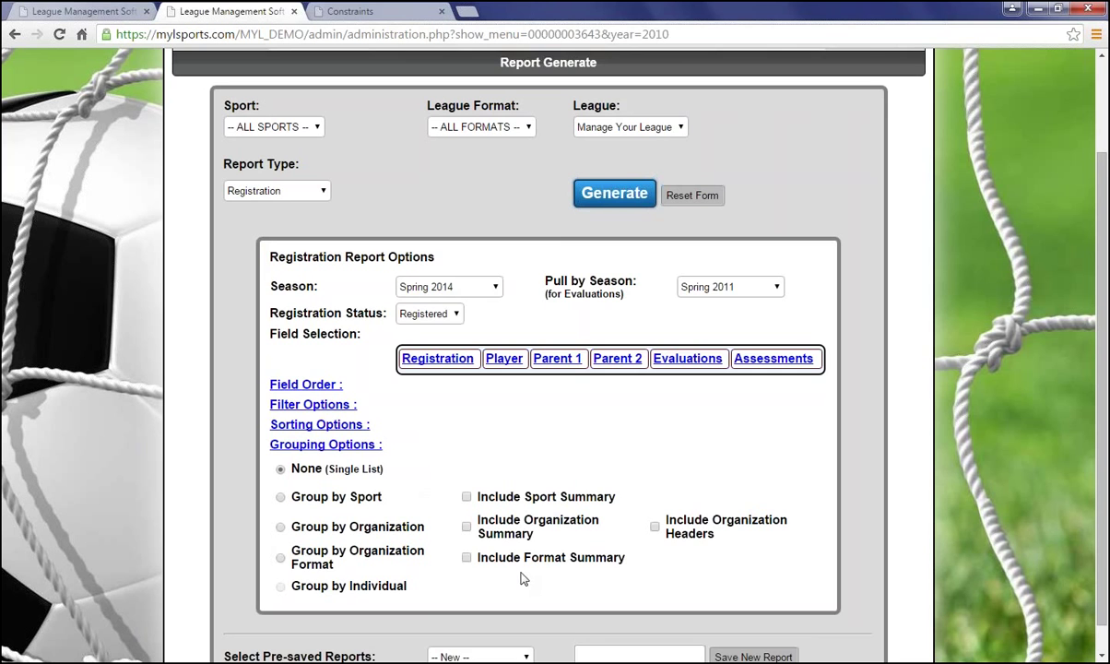
{"action": "scroll", "coordinate": [409, 479], "scroll_direction": "down", "scroll_amount": 1}
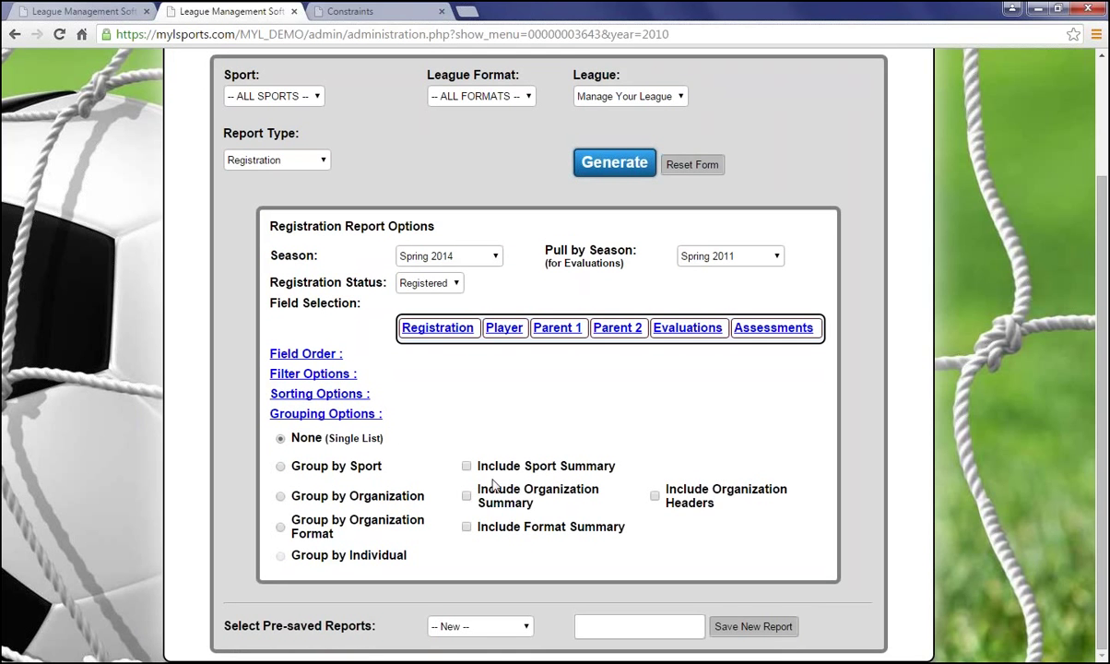
{"action": "left_click", "coordinate": [309, 398]}
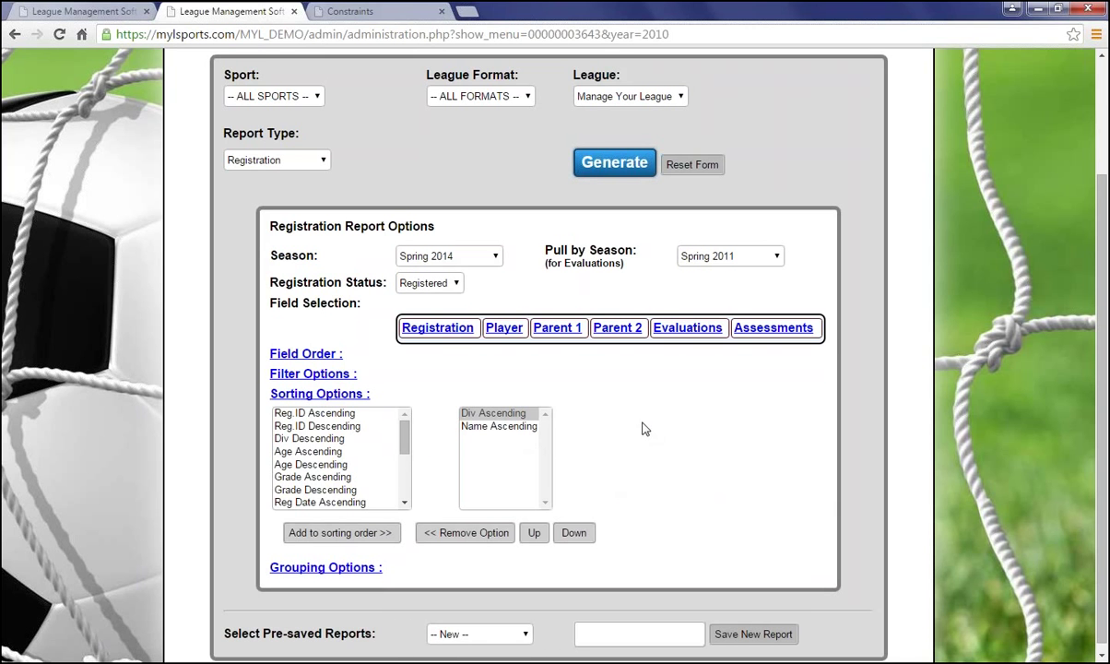
{"action": "scroll", "coordinate": [733, 421], "scroll_direction": "down", "scroll_amount": 1}
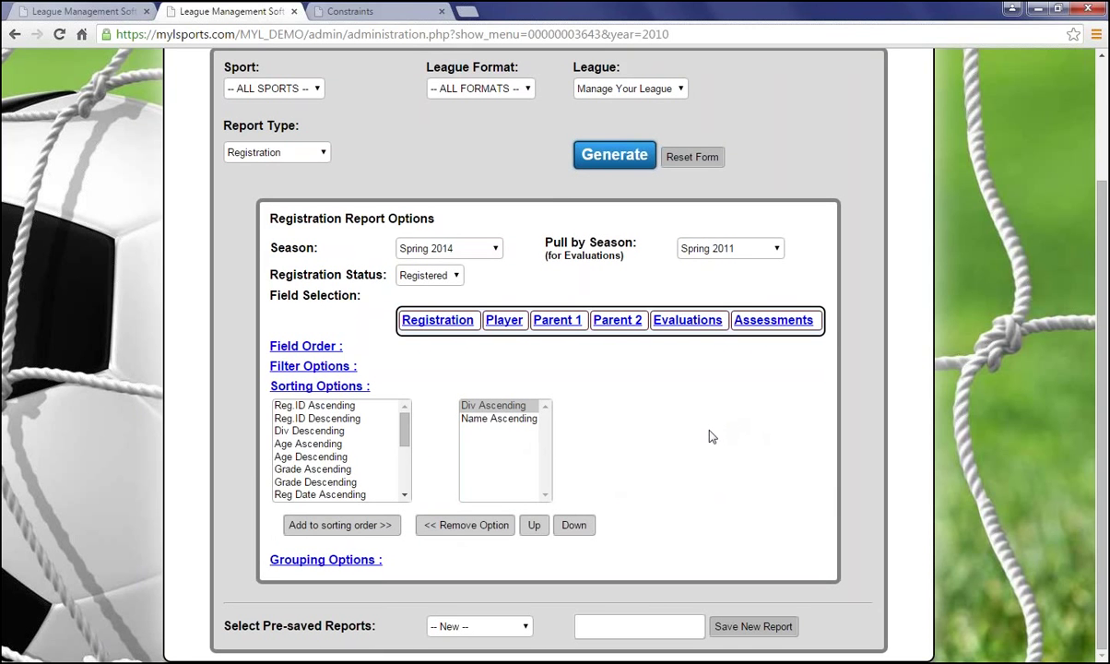
Enter "Medium Shirt Report" as the name for the new saved report
{"action": "left_click", "coordinate": [649, 627]}
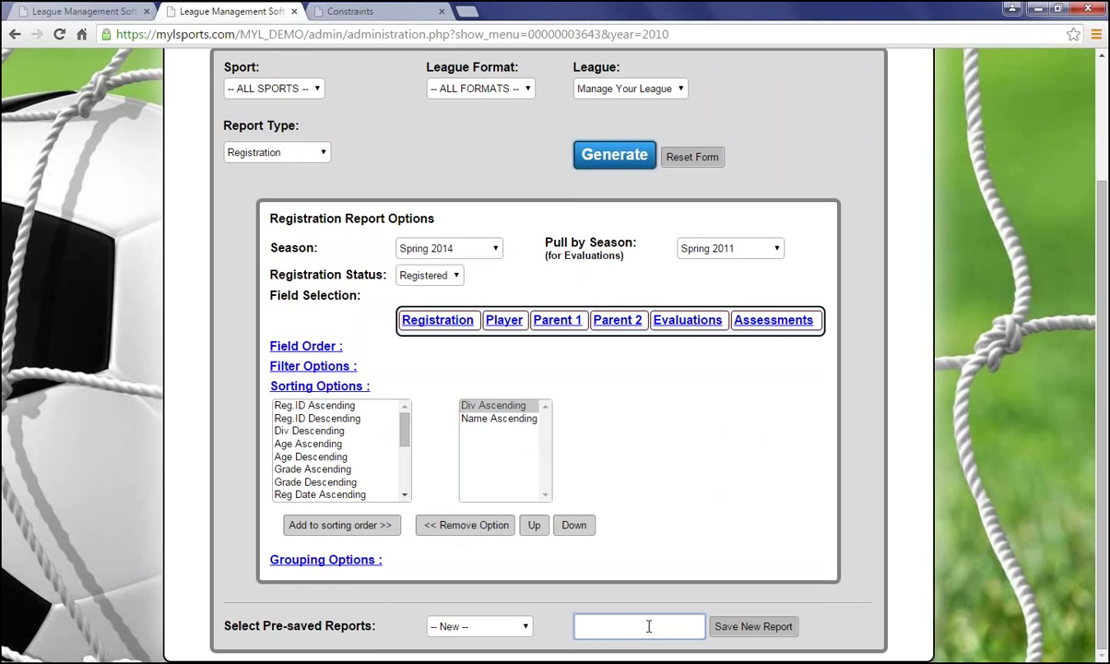
{"action": "type", "text": "MEdium Shirt Report"}
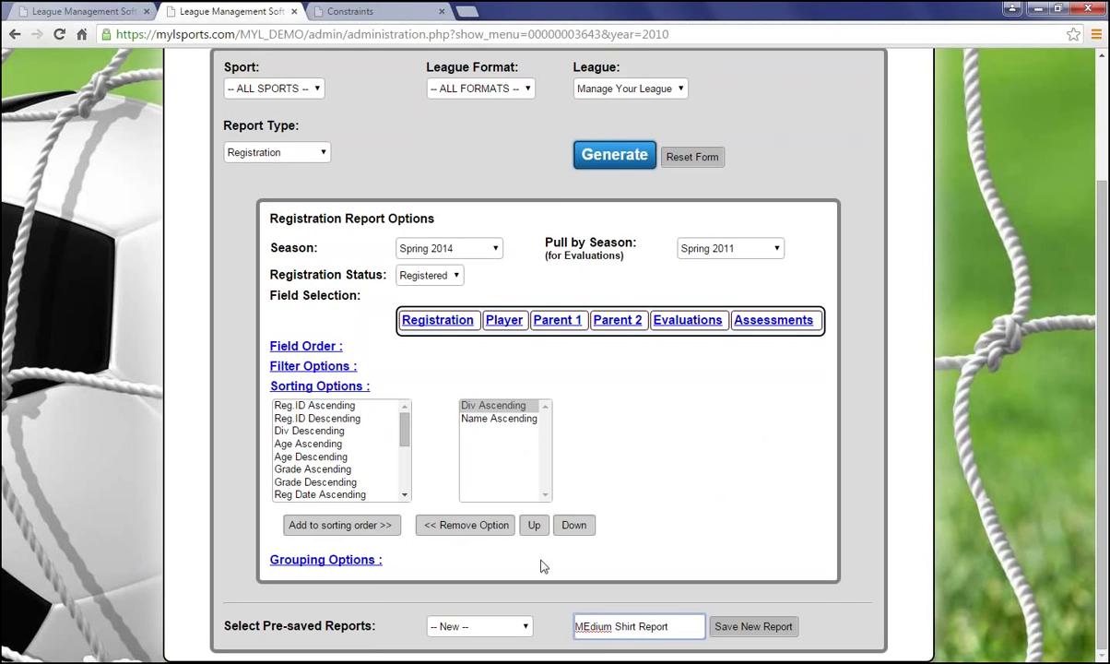
{"action": "left_click", "coordinate": [593, 627]}
{"action": "key", "text": "BackSpace"}
{"action": "type", "text": "e"}
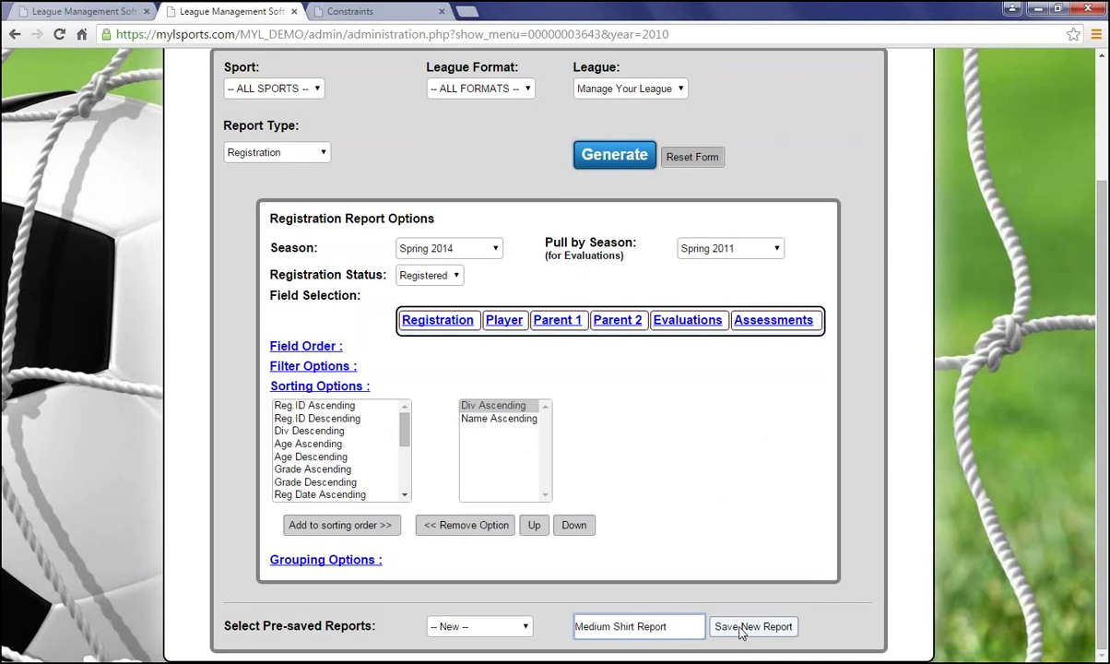
Look through the list of pre-saved reports without choosing one
{"action": "left_click", "coordinate": [525, 627]}
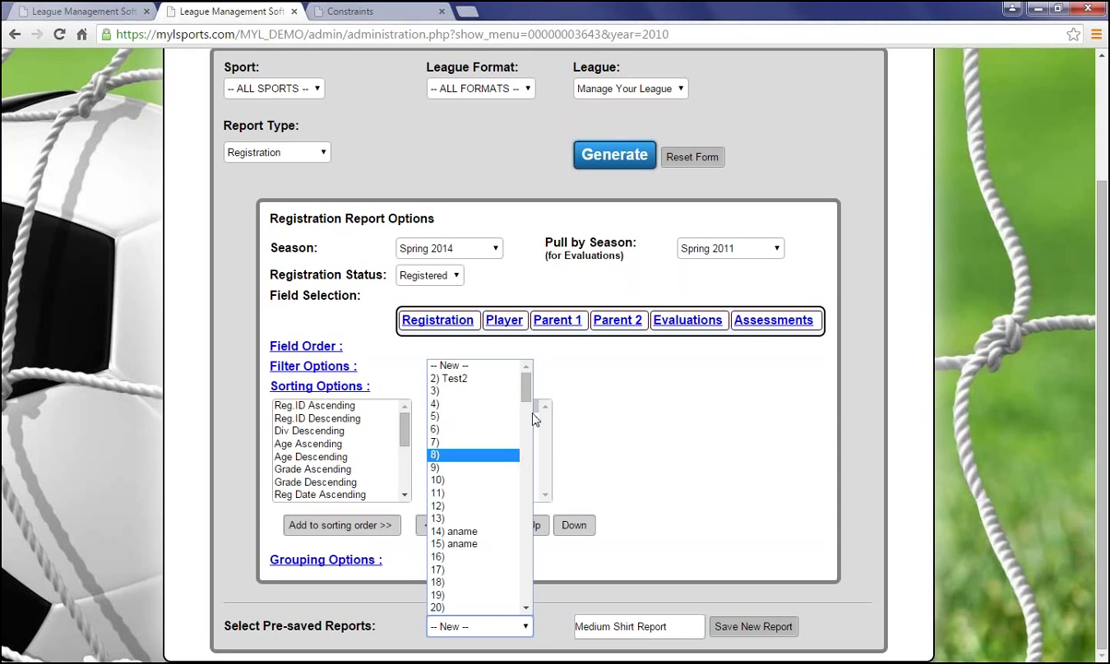
{"action": "left_click_drag", "start_coordinate": [527, 388], "coordinate": [524, 627]}
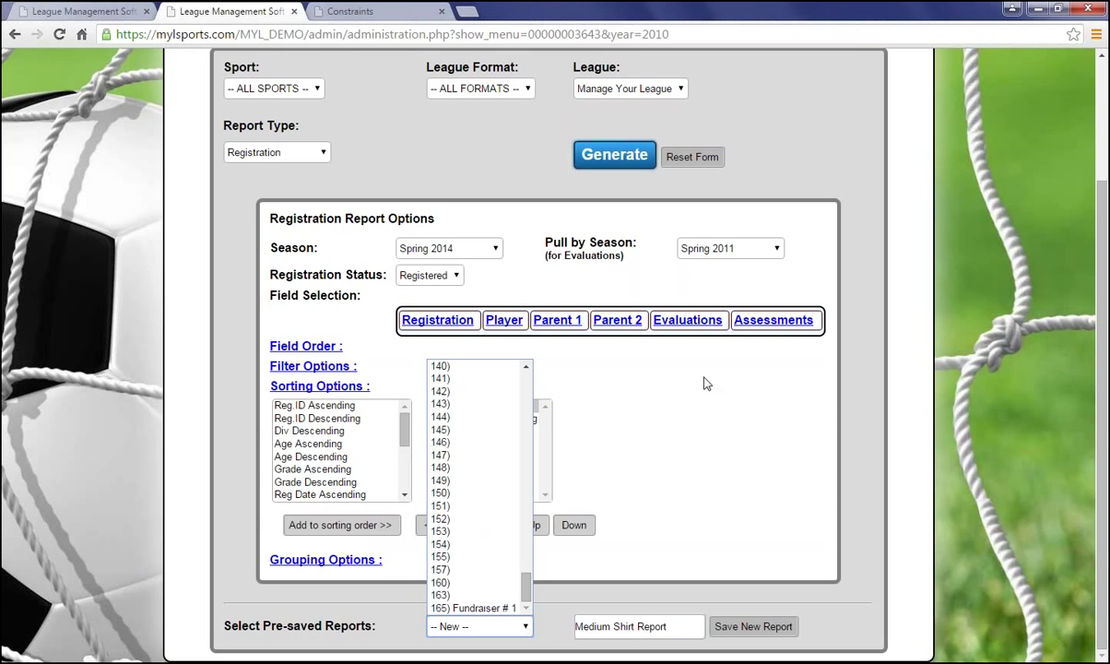
{"action": "left_click", "coordinate": [648, 435]}
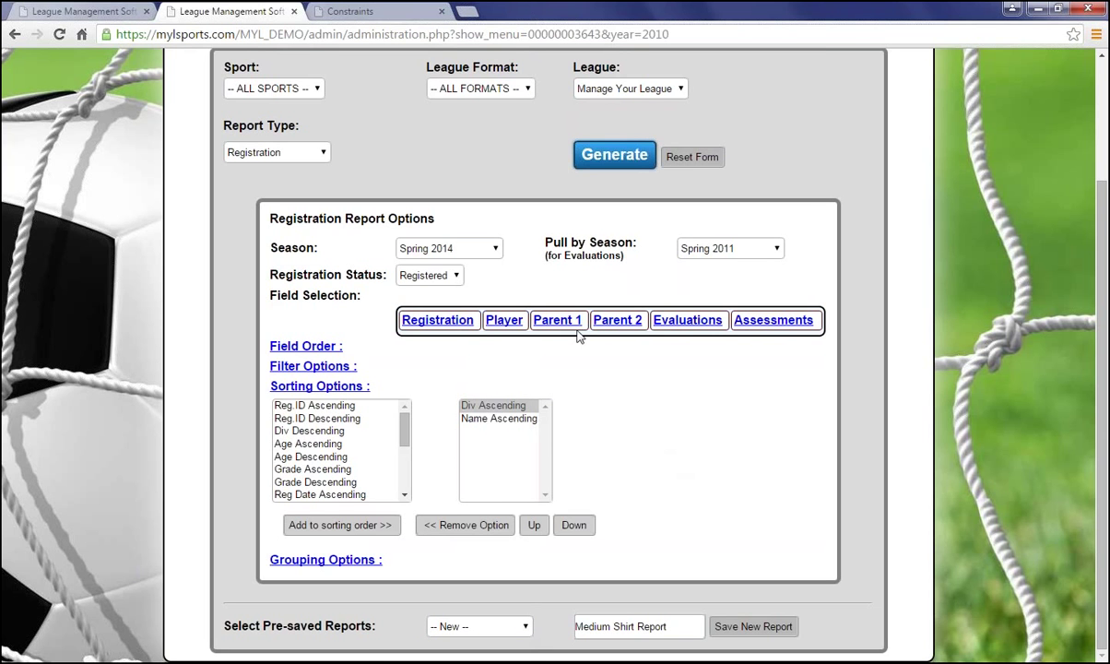
Generate the Spring 2014 registration report and export it to a .csv file
{"action": "left_click", "coordinate": [624, 156]}
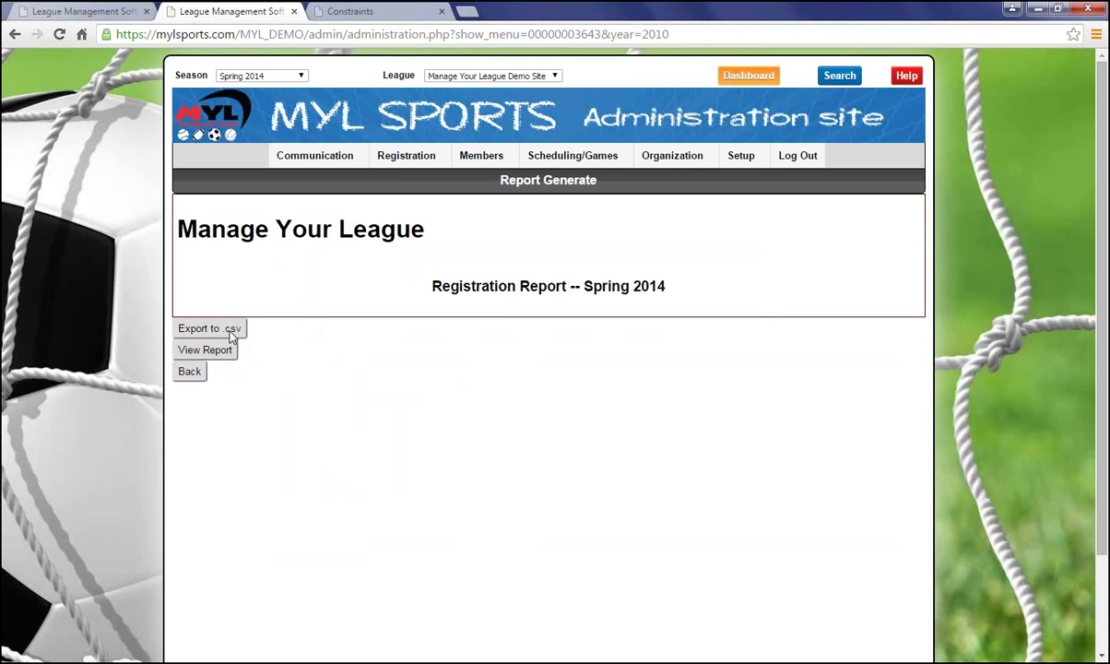
{"action": "left_click", "coordinate": [231, 331]}
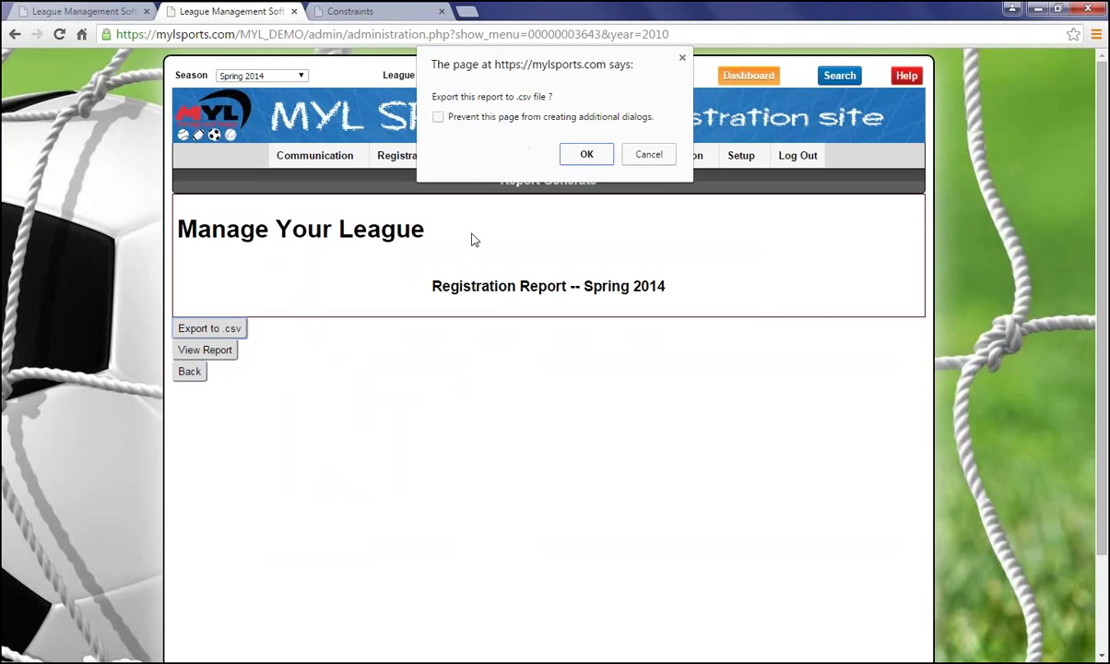
{"action": "left_click", "coordinate": [590, 156]}
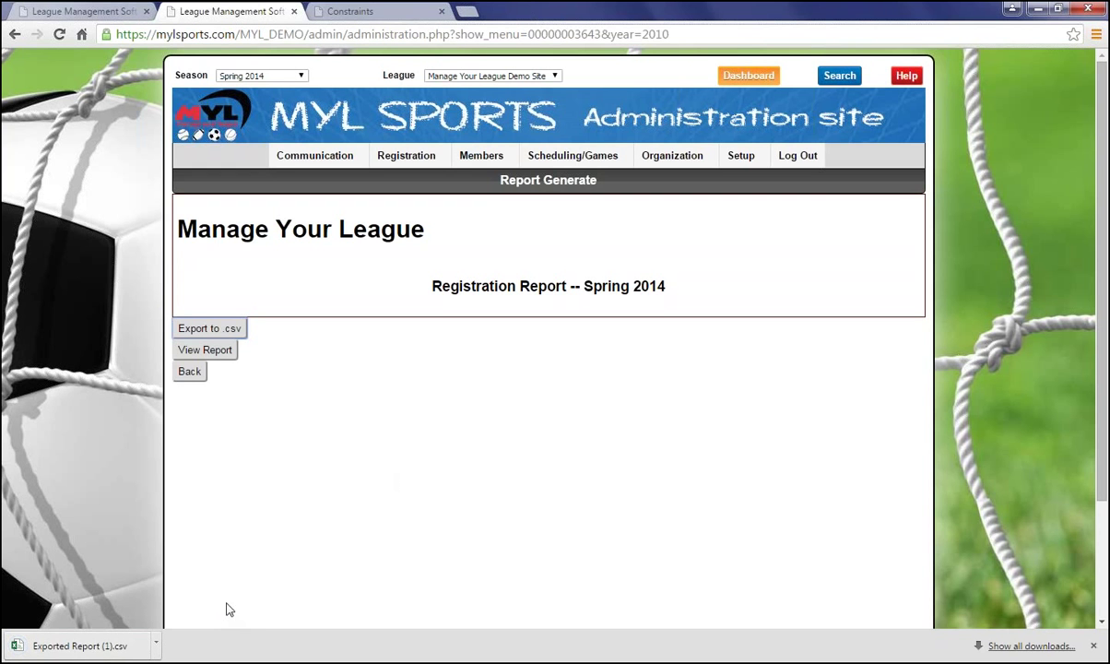
View the generated report as a web page, then return to the administration site's report page
{"action": "left_click", "coordinate": [219, 355]}
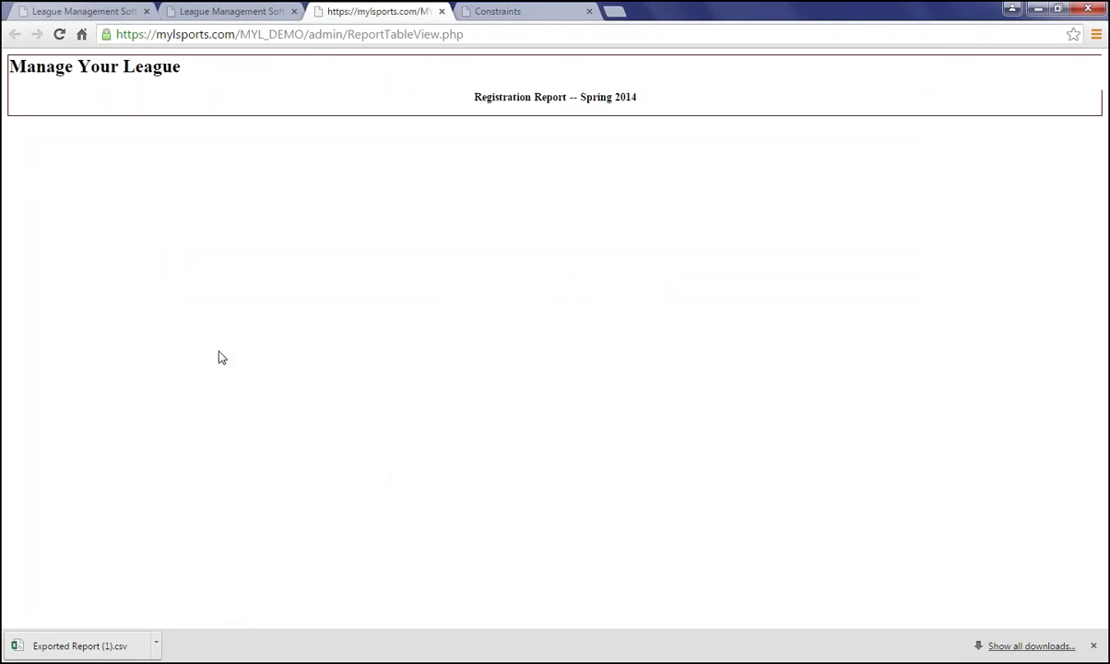
{"action": "left_click", "coordinate": [231, 11]}
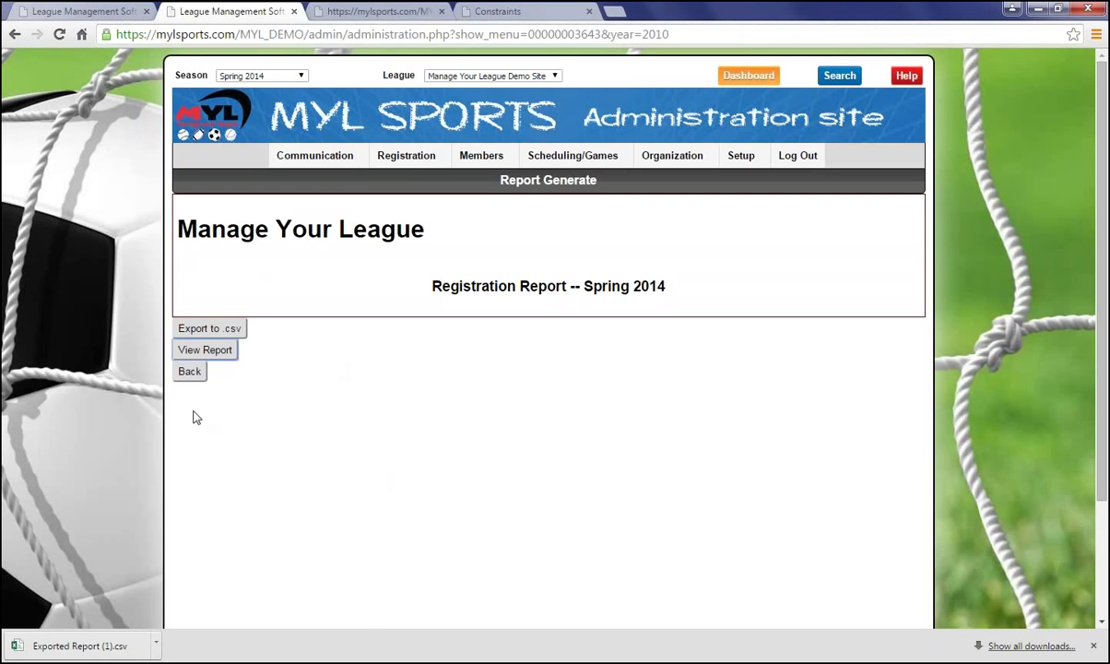
Return to the report form, show the filter options and change the value the shirt size filter matches
{"action": "left_click", "coordinate": [190, 370]}
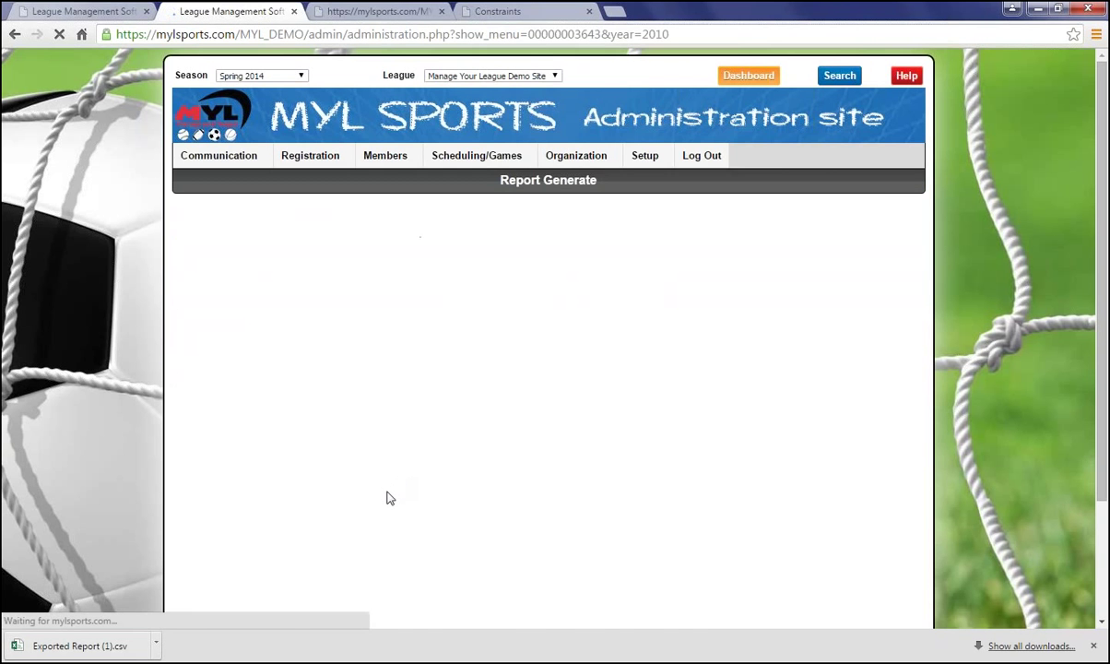
{"action": "scroll", "coordinate": [378, 498], "scroll_direction": "down", "scroll_amount": 3}
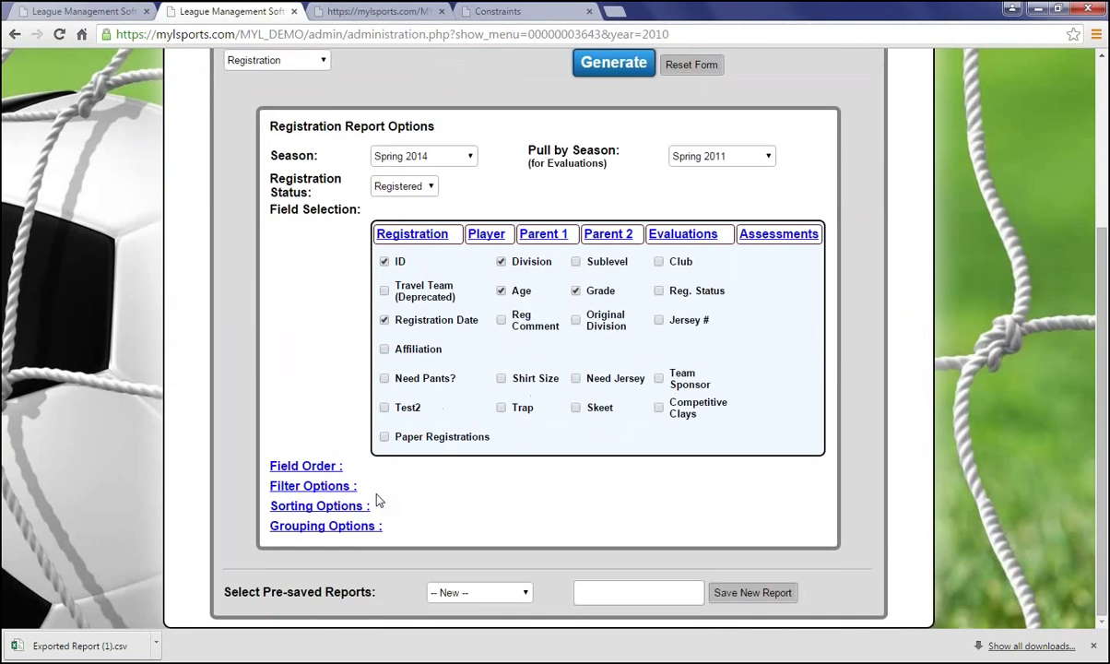
{"action": "left_click", "coordinate": [314, 486]}
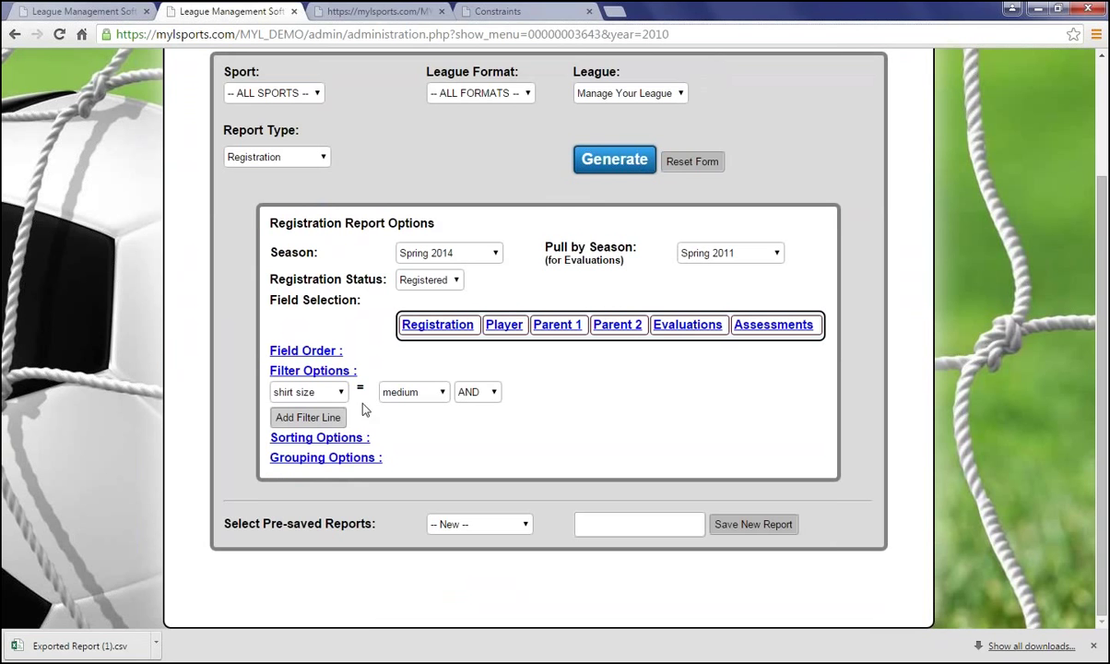
{"action": "left_click", "coordinate": [339, 391]}
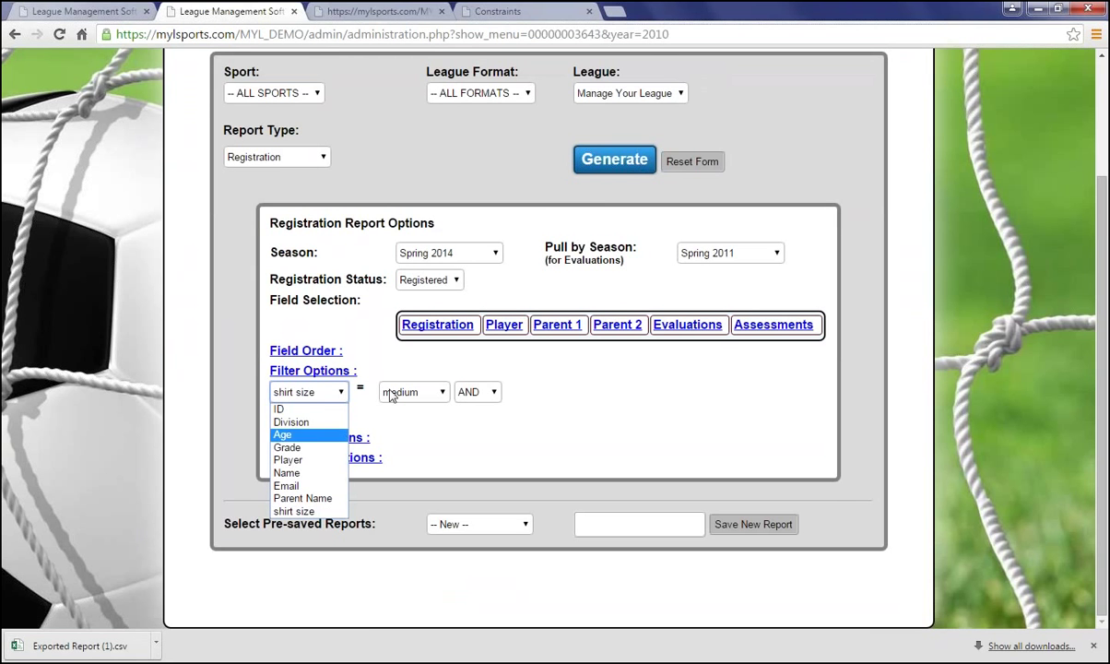
{"action": "left_click", "coordinate": [412, 392]}
{"action": "left_click", "coordinate": [362, 418]}
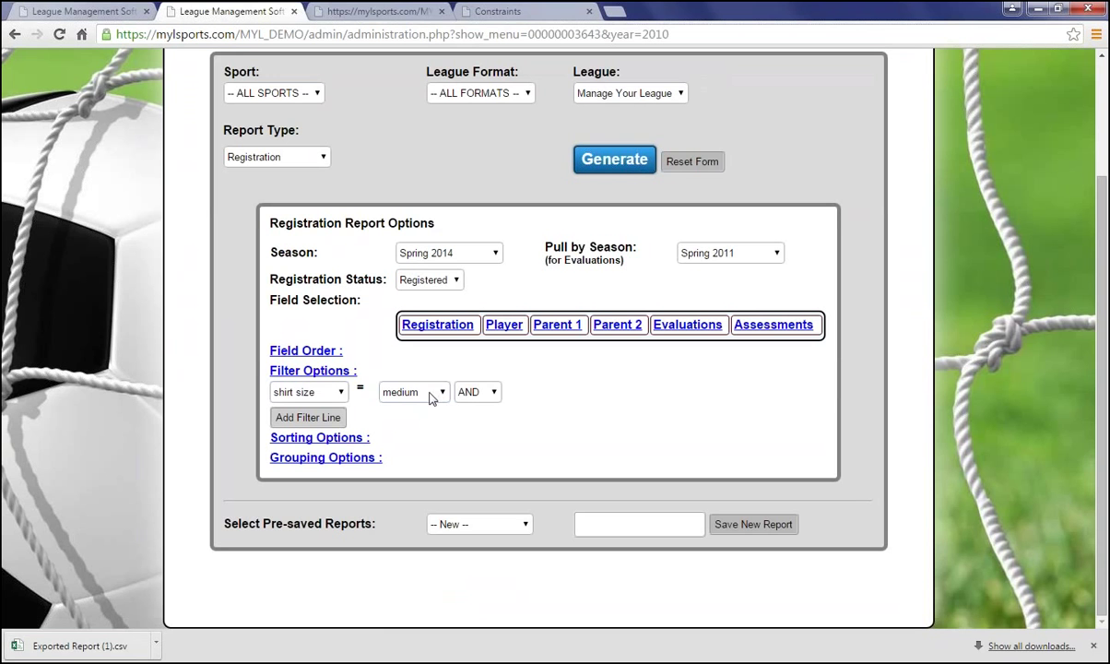
{"action": "left_click", "coordinate": [430, 394]}
{"action": "left_click", "coordinate": [423, 413]}
Generate the Spring 2014 registration report with the changed shirt size filter and view it as a web page
{"action": "left_click", "coordinate": [600, 159]}
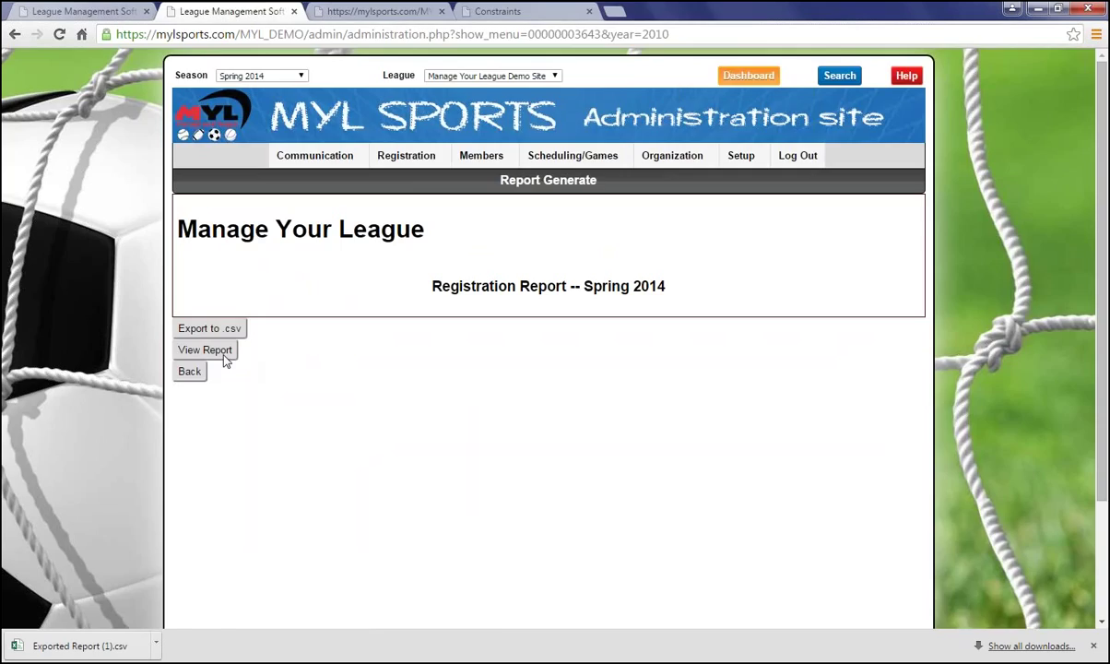
{"action": "left_click", "coordinate": [221, 354]}
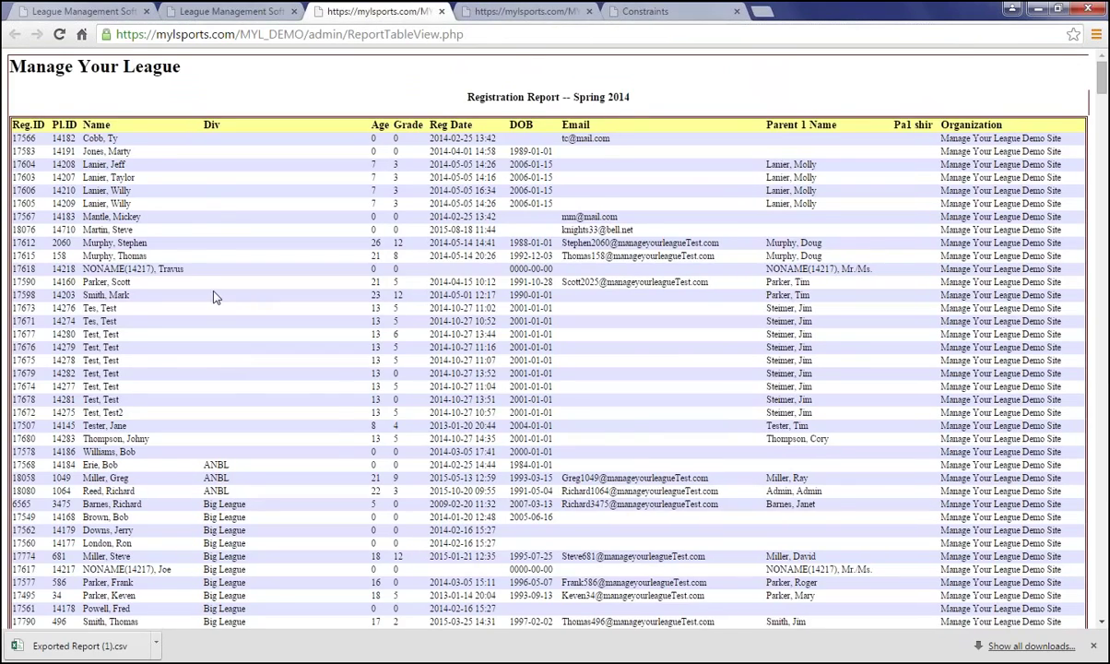
Examine the registration report's rows across all divisions down to the Seniors entries, then return to its beginning
{"action": "scroll", "coordinate": [629, 418], "scroll_direction": "down", "scroll_amount": 7}
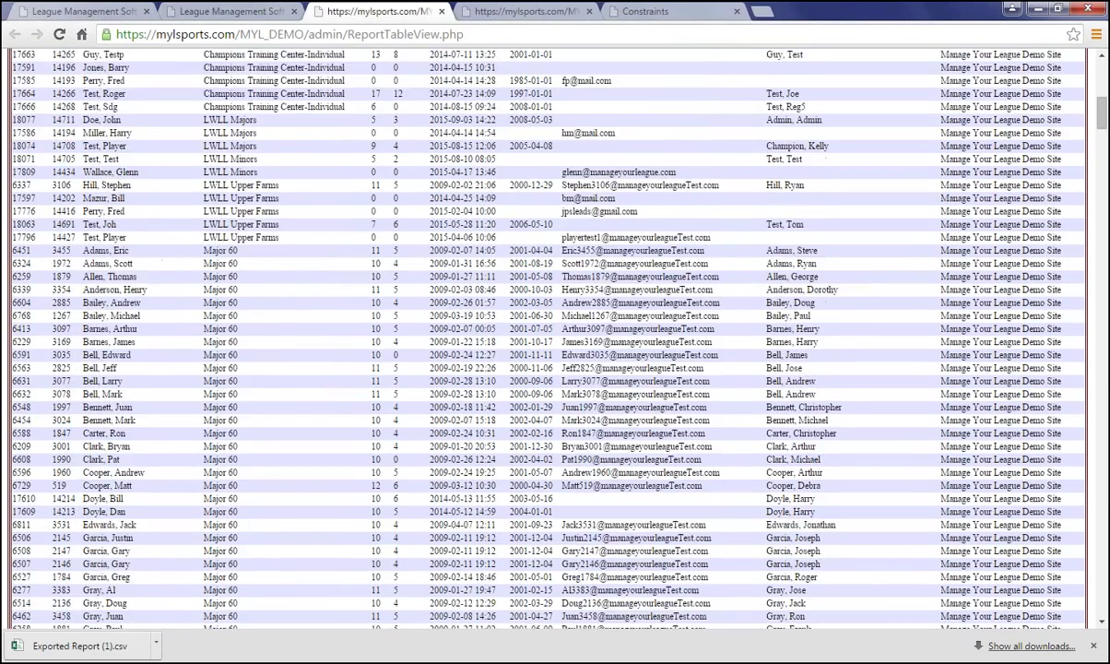
{"action": "scroll", "coordinate": [630, 419], "scroll_direction": "down", "scroll_amount": 15}
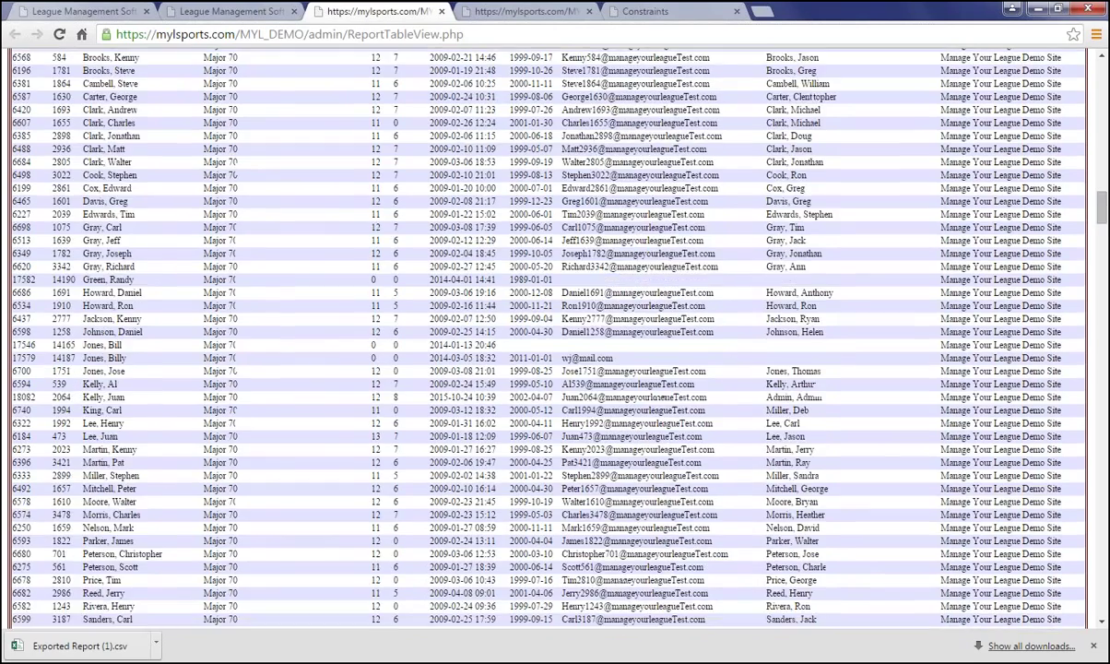
{"action": "scroll", "coordinate": [620, 376], "scroll_direction": "down", "scroll_amount": 20}
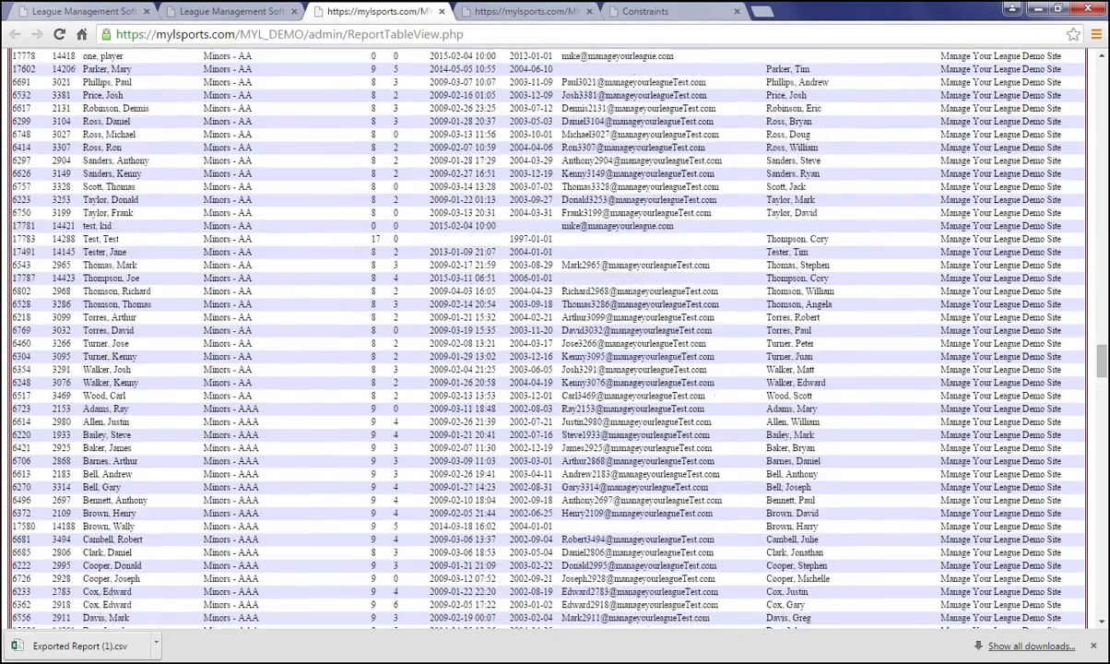
{"action": "scroll", "coordinate": [548, 319], "scroll_direction": "down", "scroll_amount": 20}
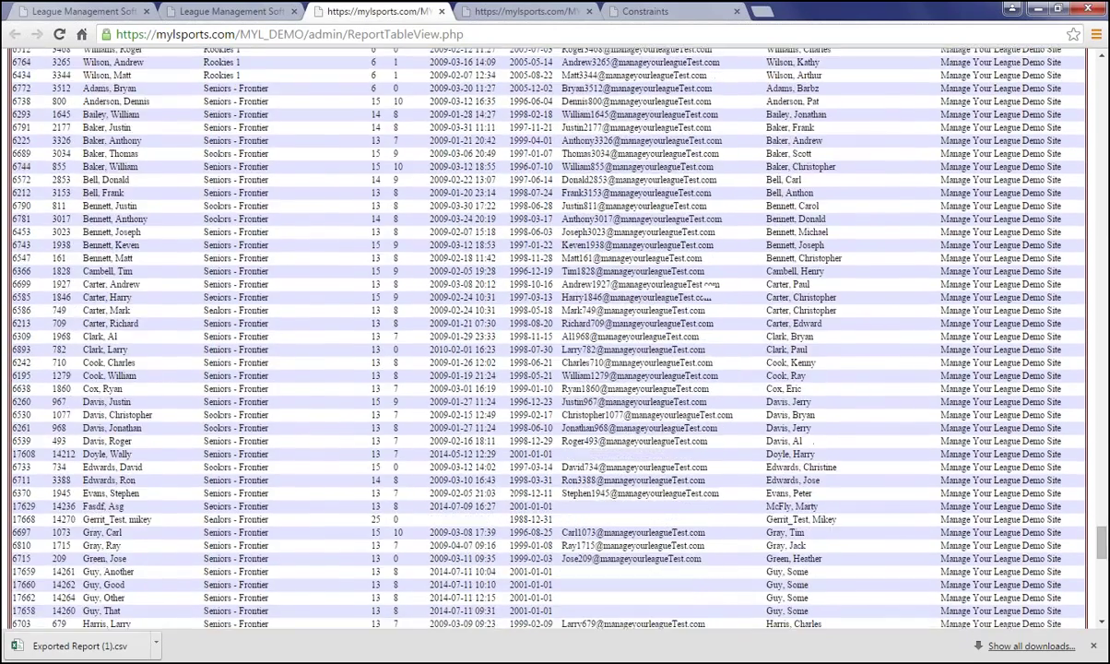
{"action": "scroll", "coordinate": [532, 547], "scroll_direction": "down", "scroll_amount": 20}
{"action": "scroll", "coordinate": [532, 547], "scroll_direction": "up", "scroll_amount": 12}
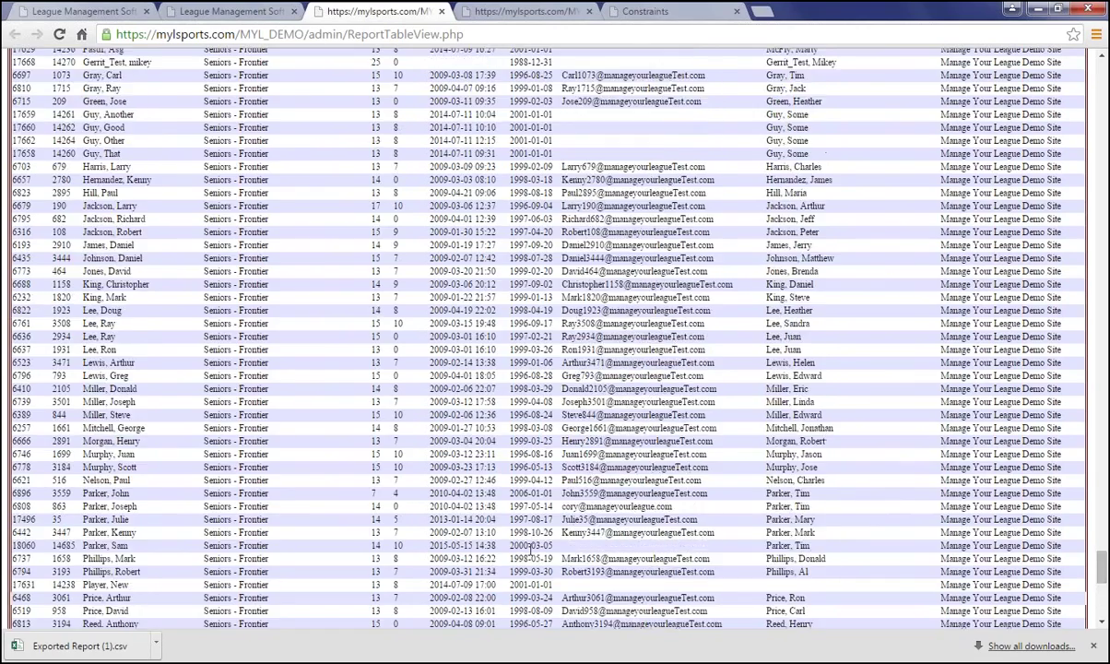
{"action": "scroll", "coordinate": [533, 547], "scroll_direction": "up", "scroll_amount": 20}
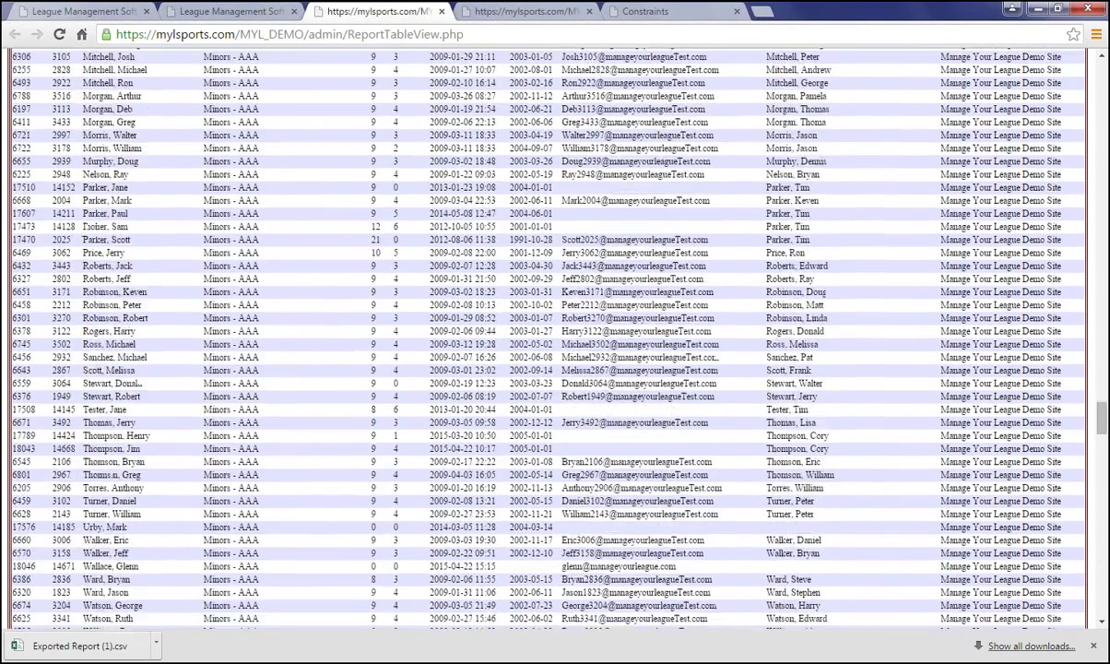
{"action": "scroll", "coordinate": [523, 509], "scroll_direction": "up", "scroll_amount": 20}
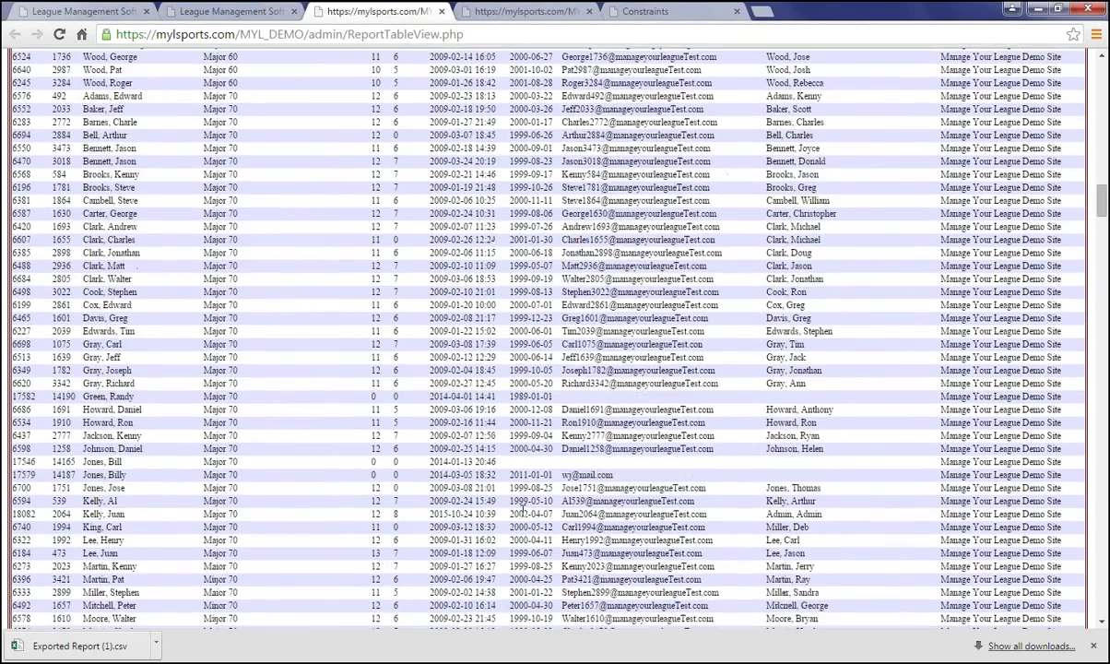
{"action": "scroll", "coordinate": [396, 256], "scroll_direction": "up", "scroll_amount": 20}
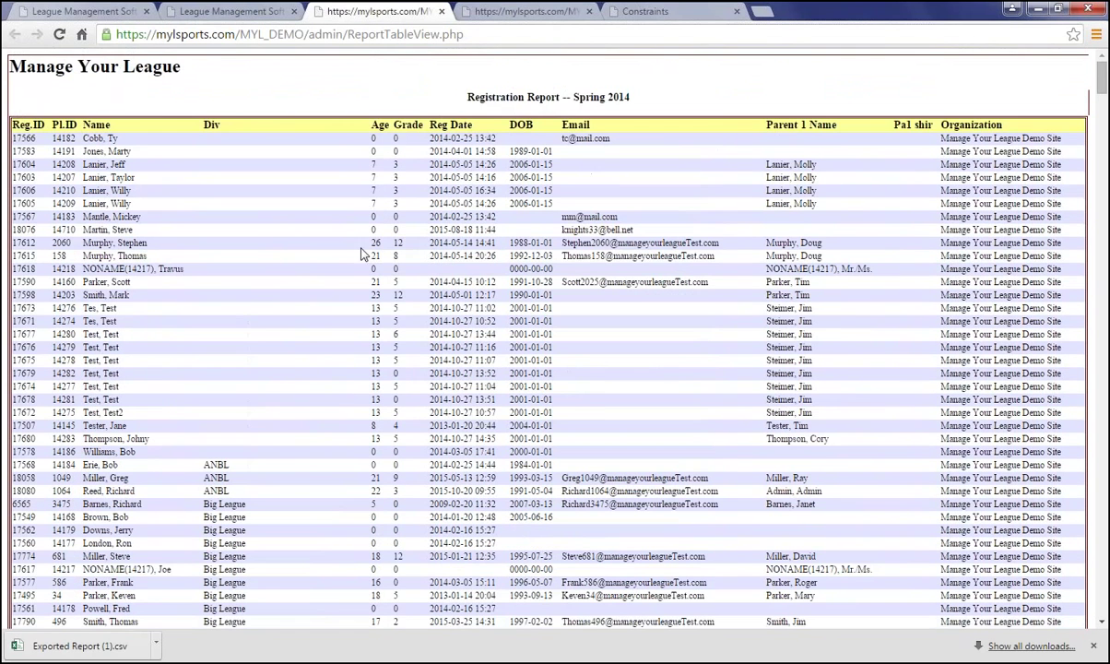